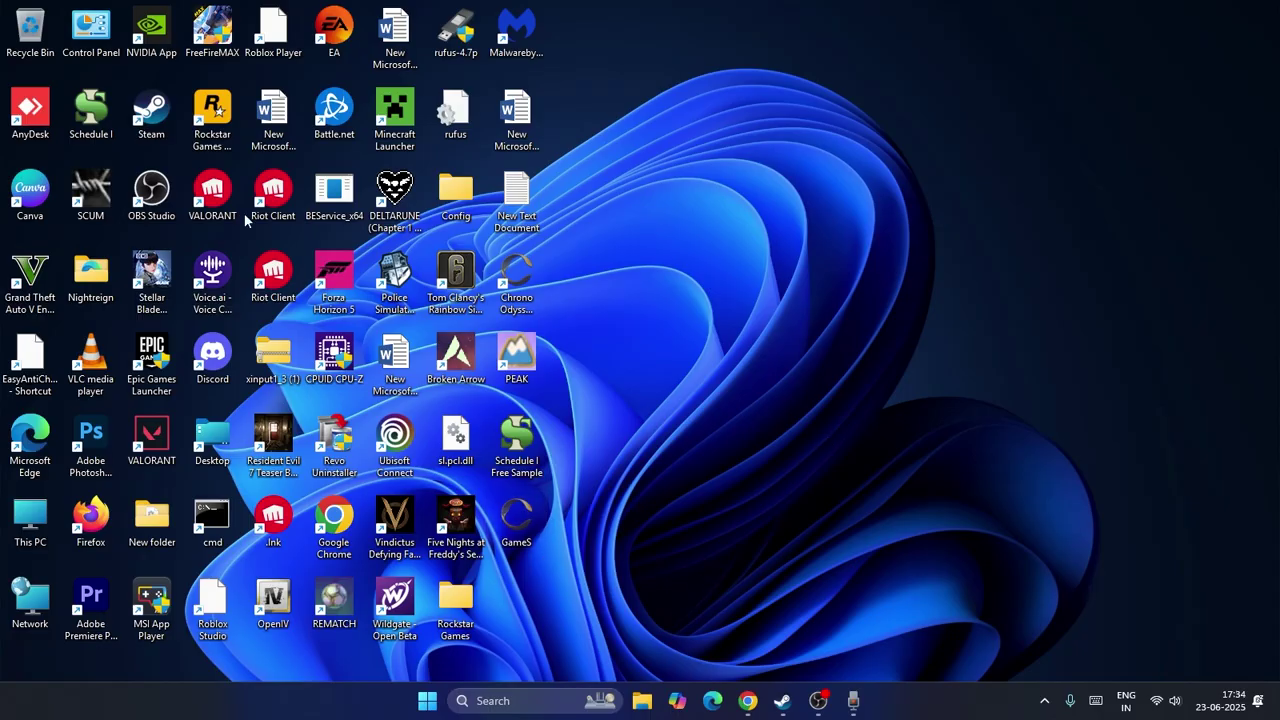
Start the Rockstar Games Launcher, open Grand Theft Auto V Enhanced on Steam from it, and minimise both windows.
{"action": "double_click", "coordinate": [217, 118]}
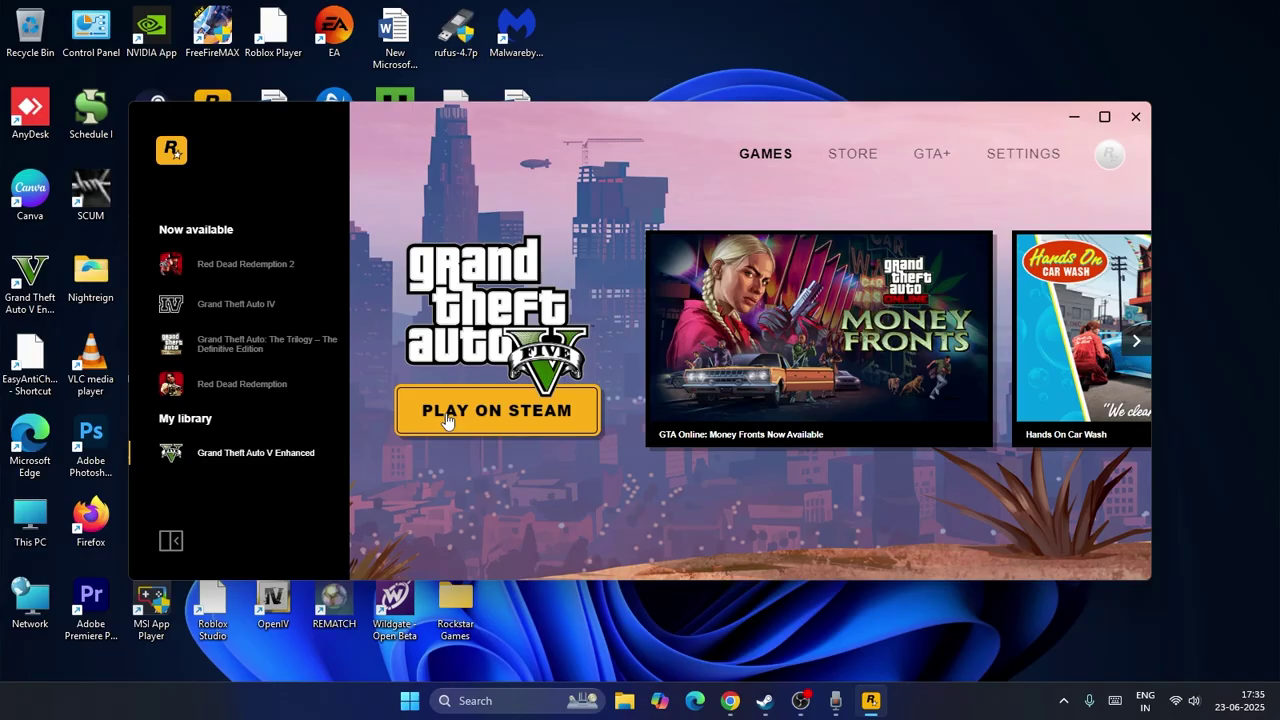
{"action": "left_click", "coordinate": [522, 411]}
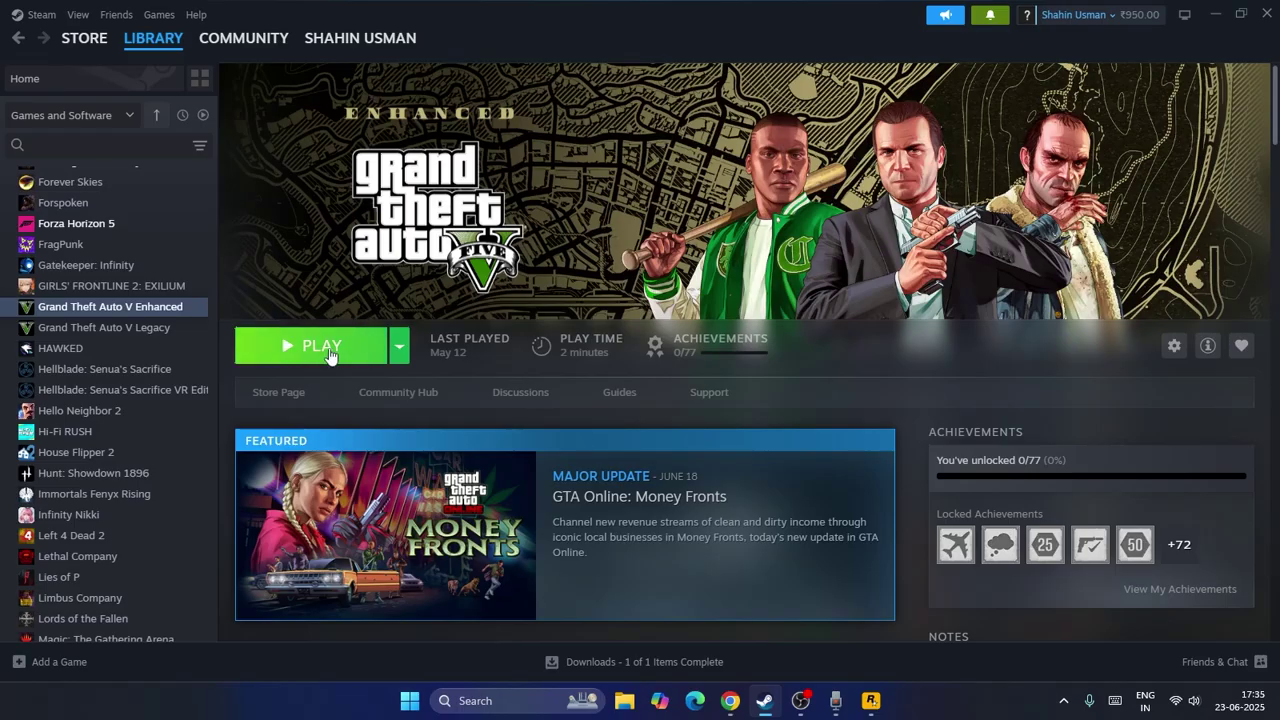
{"action": "left_click", "coordinate": [1215, 14]}
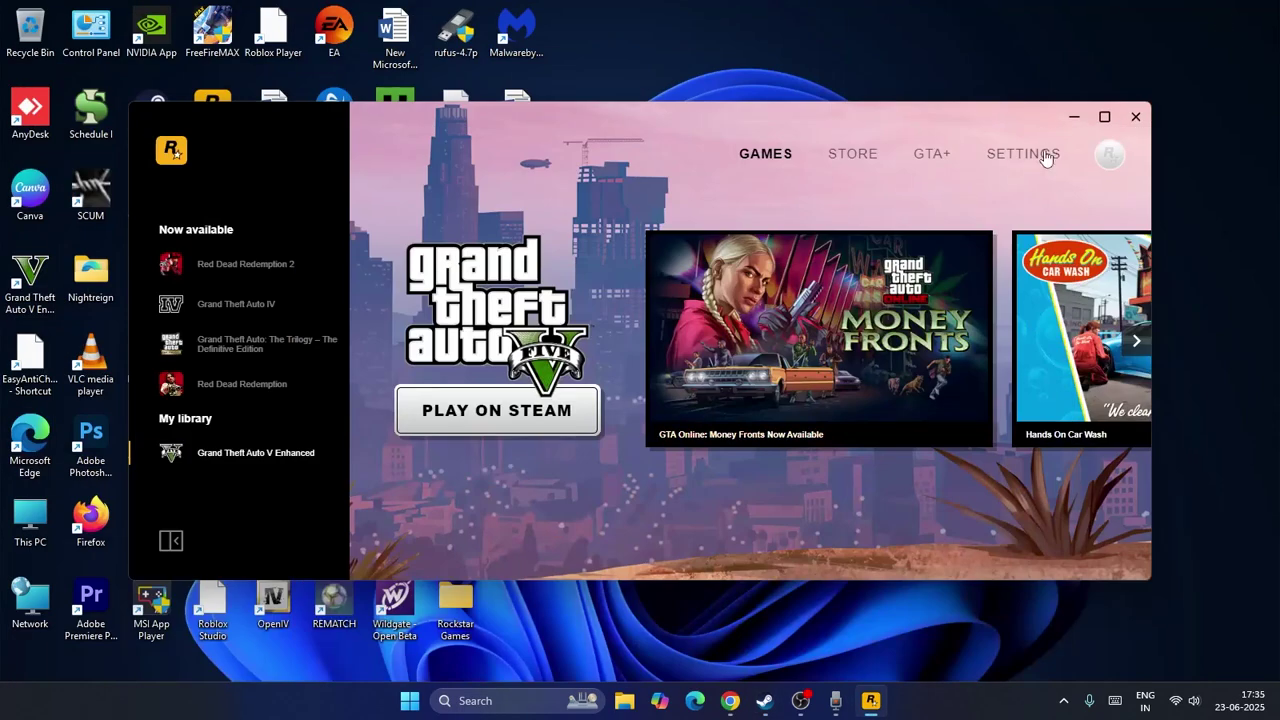
{"action": "left_click", "coordinate": [1074, 116]}
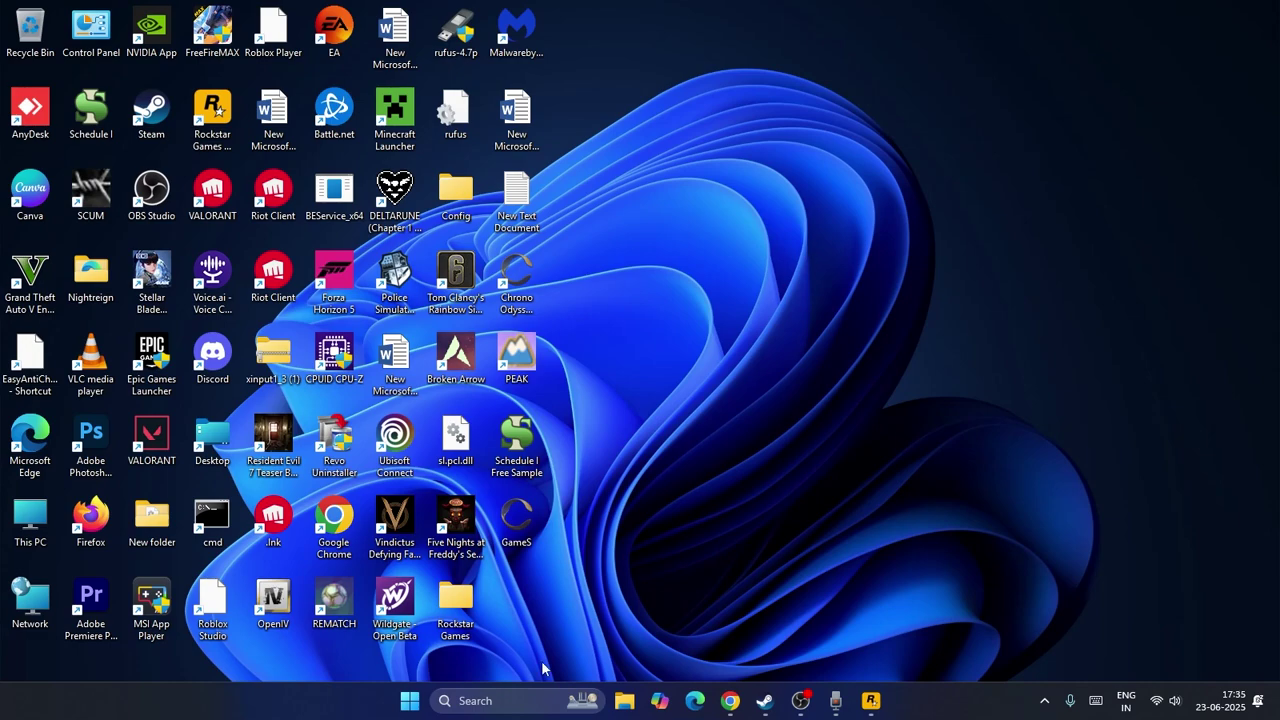
{"action": "left_click", "coordinate": [489, 700]}
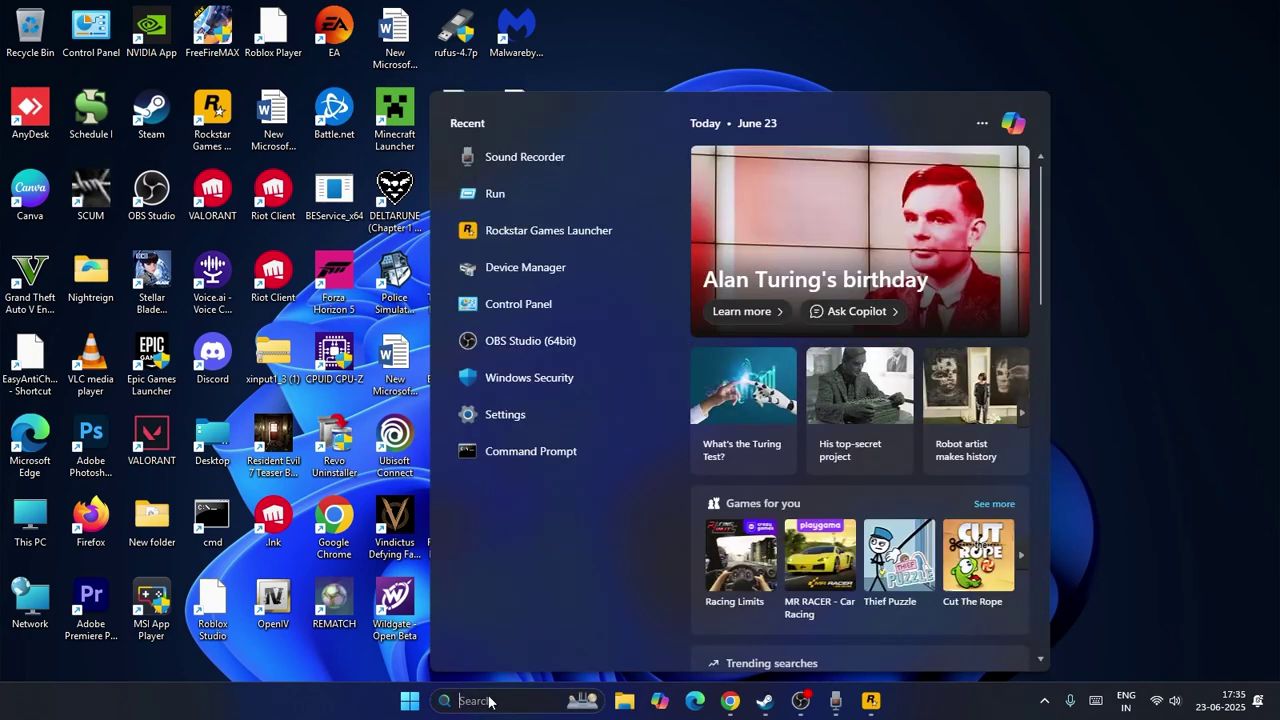
{"action": "left_click", "coordinate": [1197, 337]}
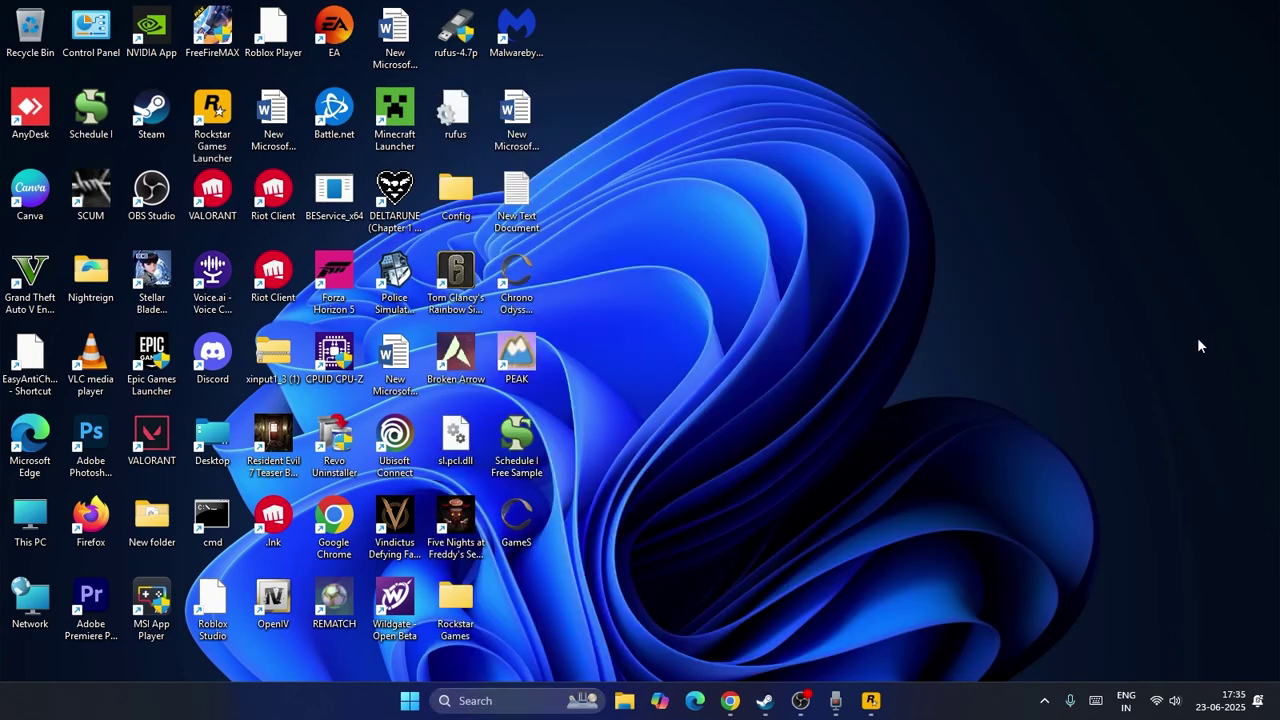
Open the game folder E:\SteamLibrary\steamapps\common\Grand Theft Auto V Enhanced in File Explorer.
{"action": "left_click", "coordinate": [625, 703]}
{"action": "left_click", "coordinate": [86, 507]}
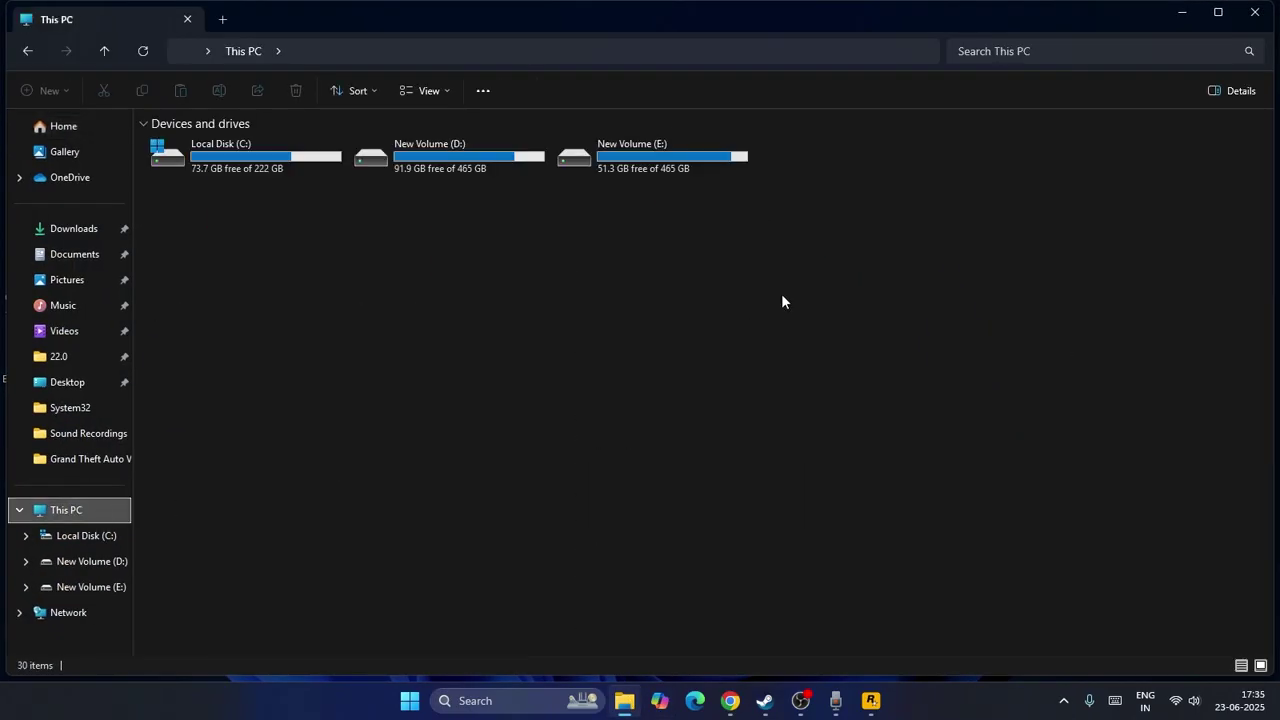
{"action": "double_click", "coordinate": [642, 168]}
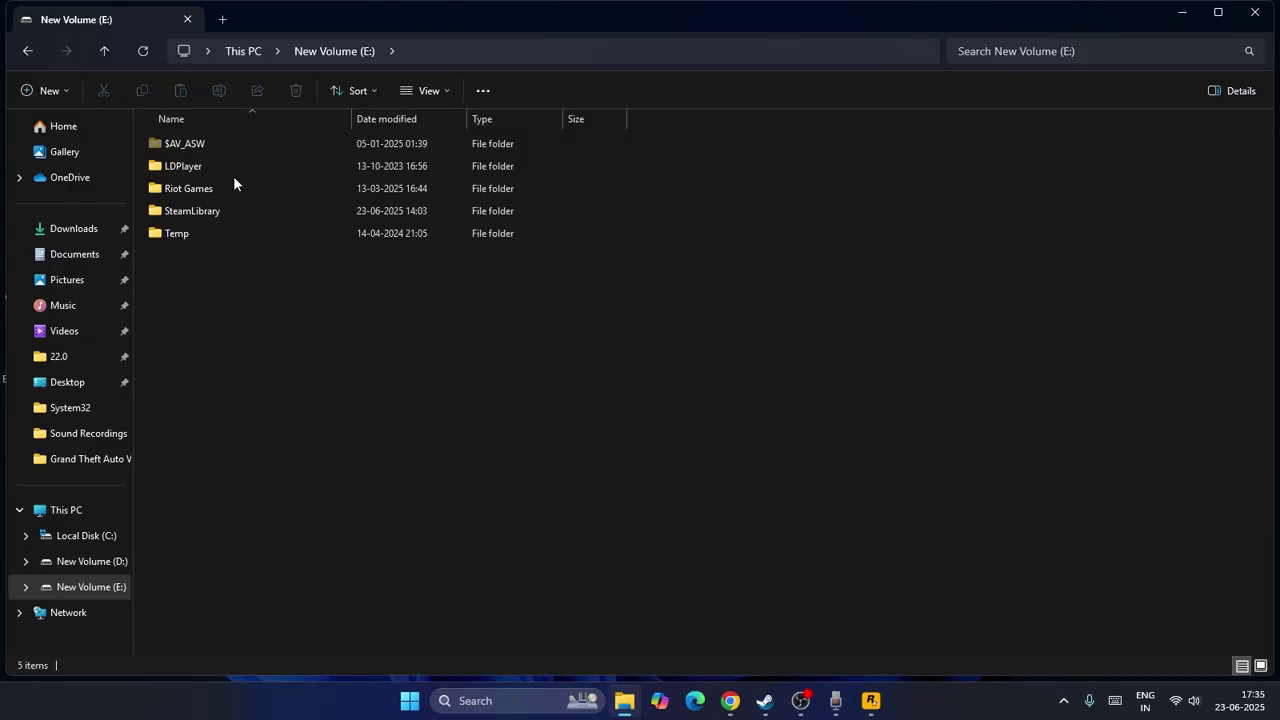
{"action": "double_click", "coordinate": [221, 210]}
{"action": "double_click", "coordinate": [211, 147]}
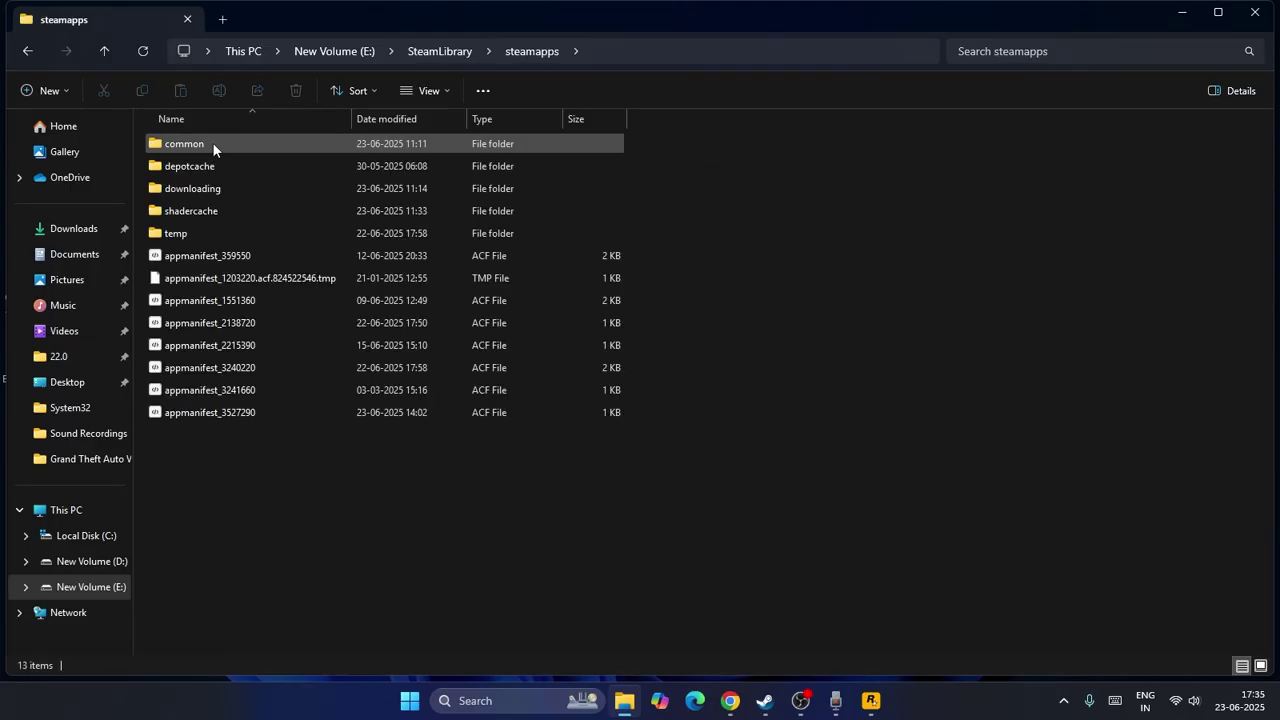
{"action": "left_click", "coordinate": [213, 142]}
{"action": "double_click", "coordinate": [213, 142]}
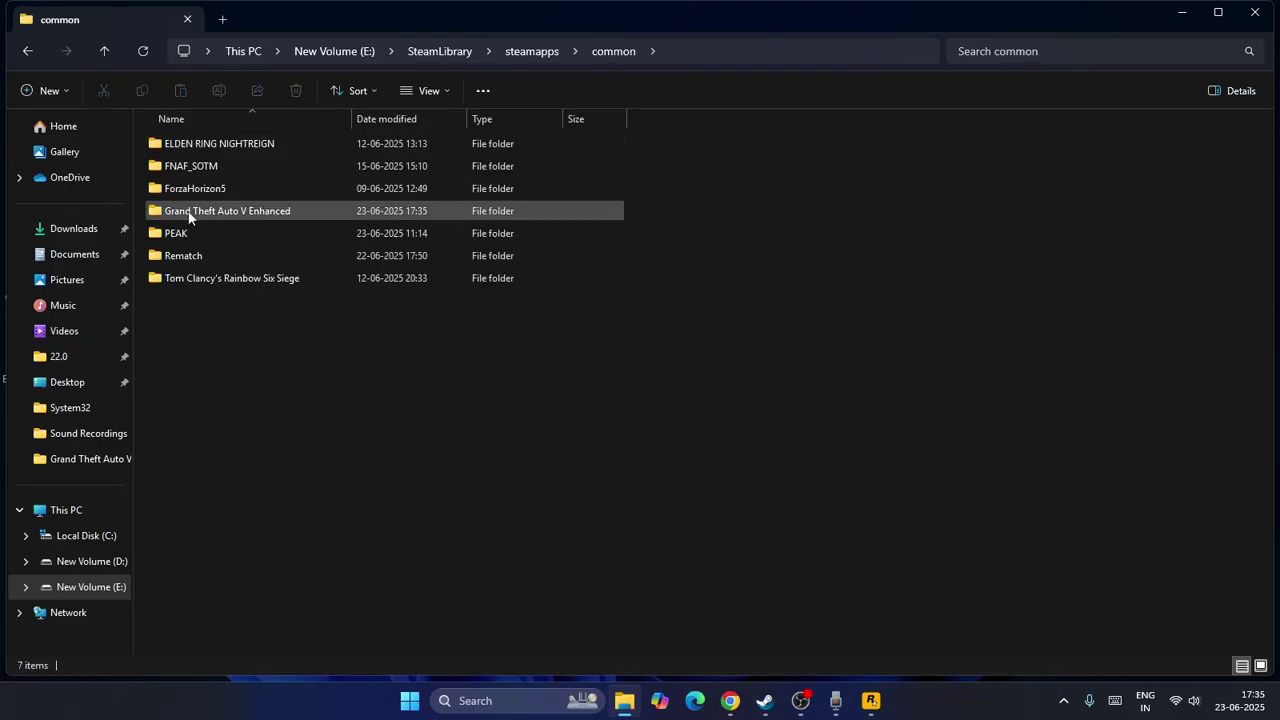
{"action": "double_click", "coordinate": [217, 211]}
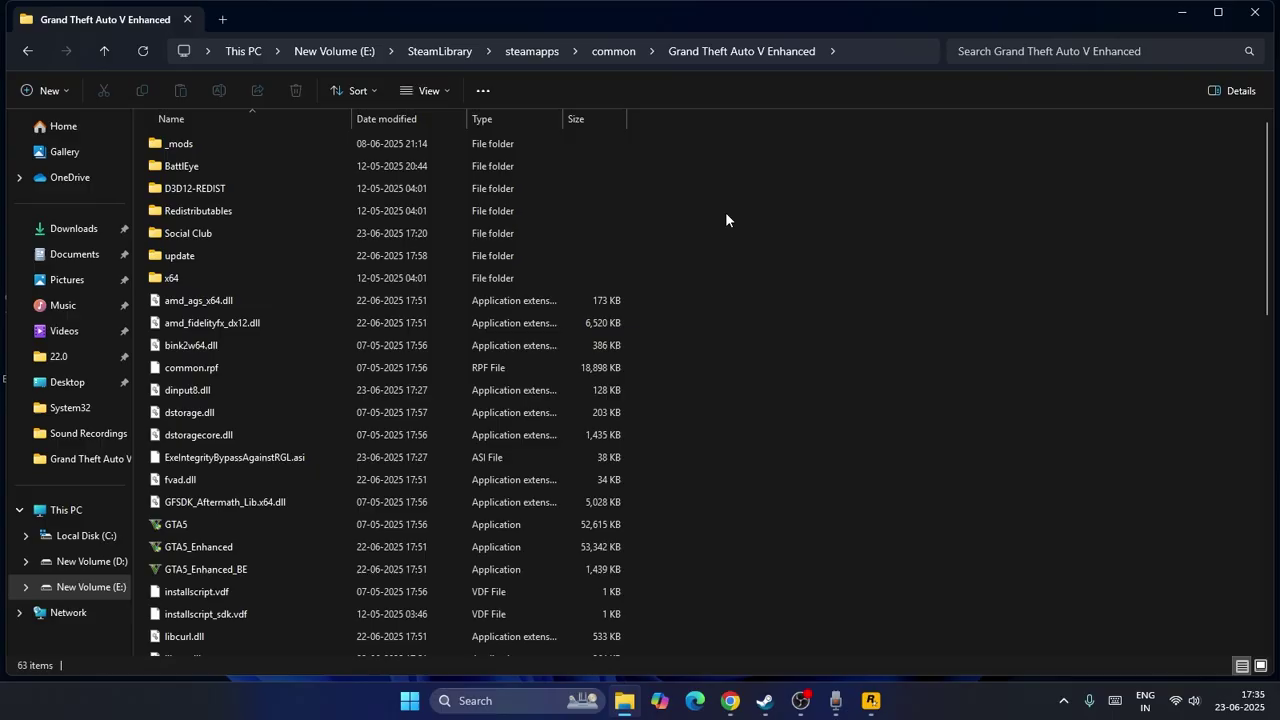
Set the PlayGTAV application to run as an administrator in its compatibility properties and apply the setting.
{"action": "scroll", "coordinate": [729, 220], "scroll_direction": "down", "scroll_amount": 3}
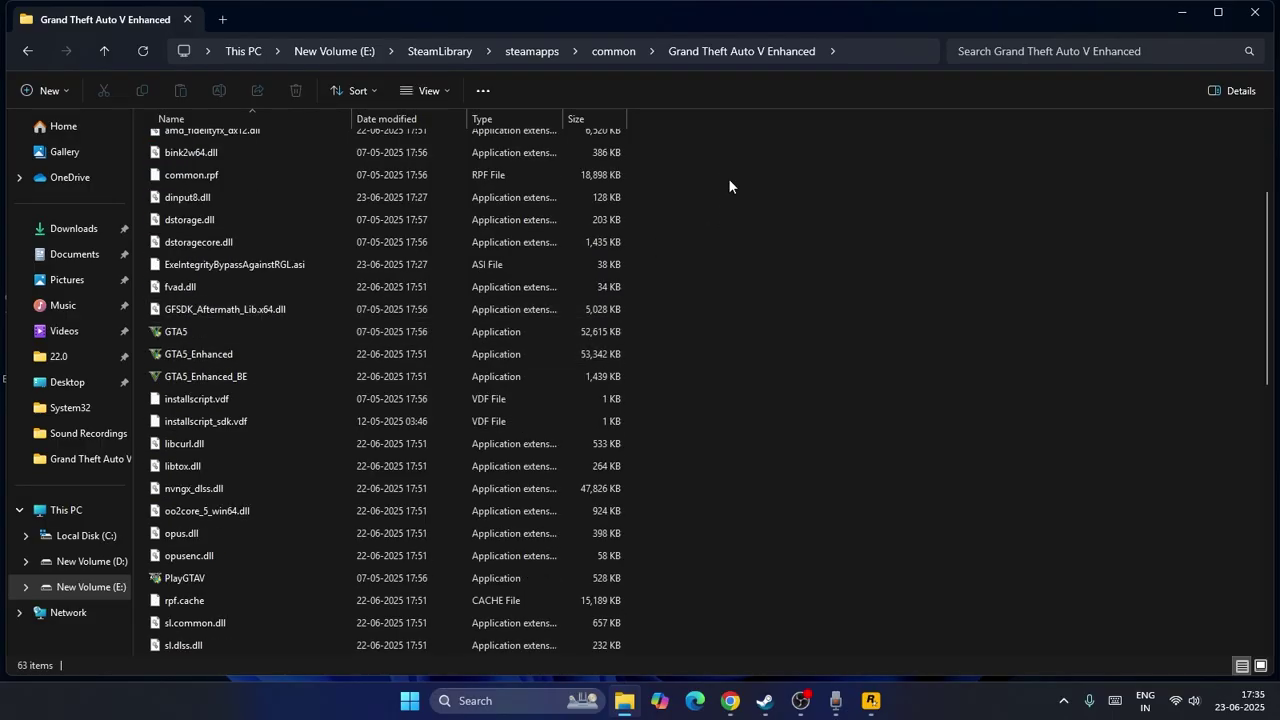
{"action": "scroll", "coordinate": [647, 192], "scroll_direction": "down", "scroll_amount": 3}
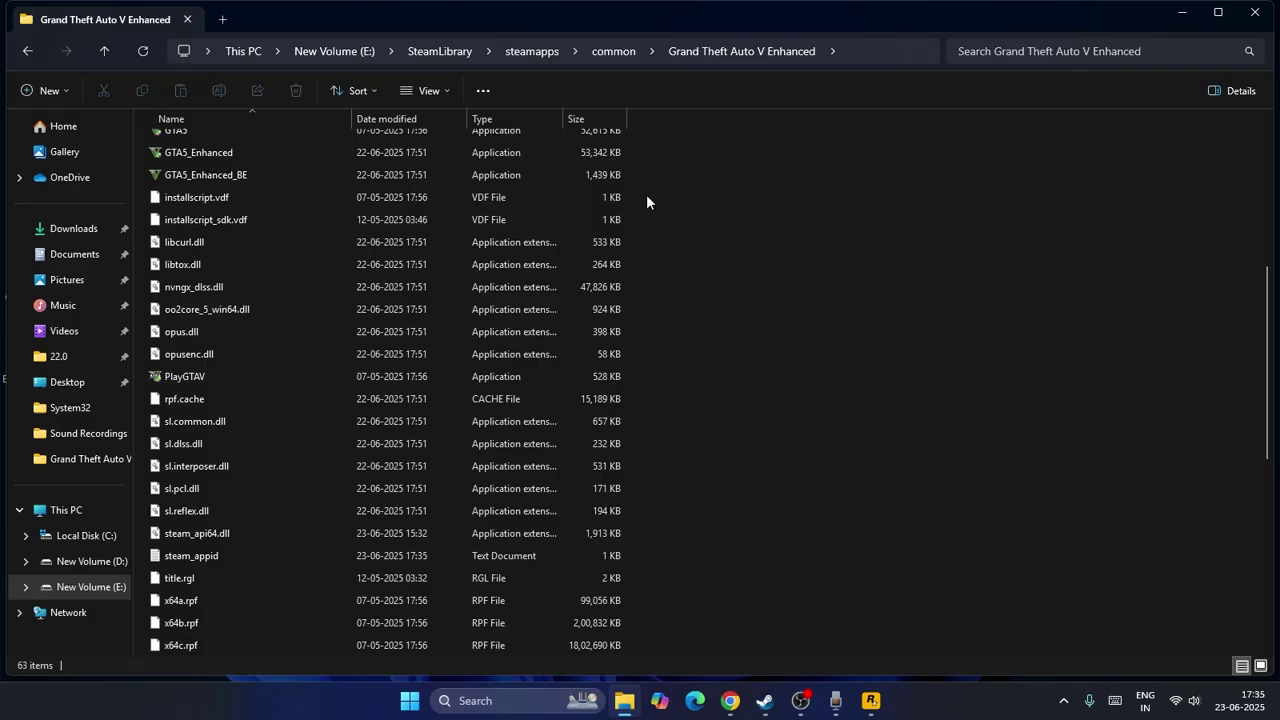
{"action": "left_click", "coordinate": [229, 390]}
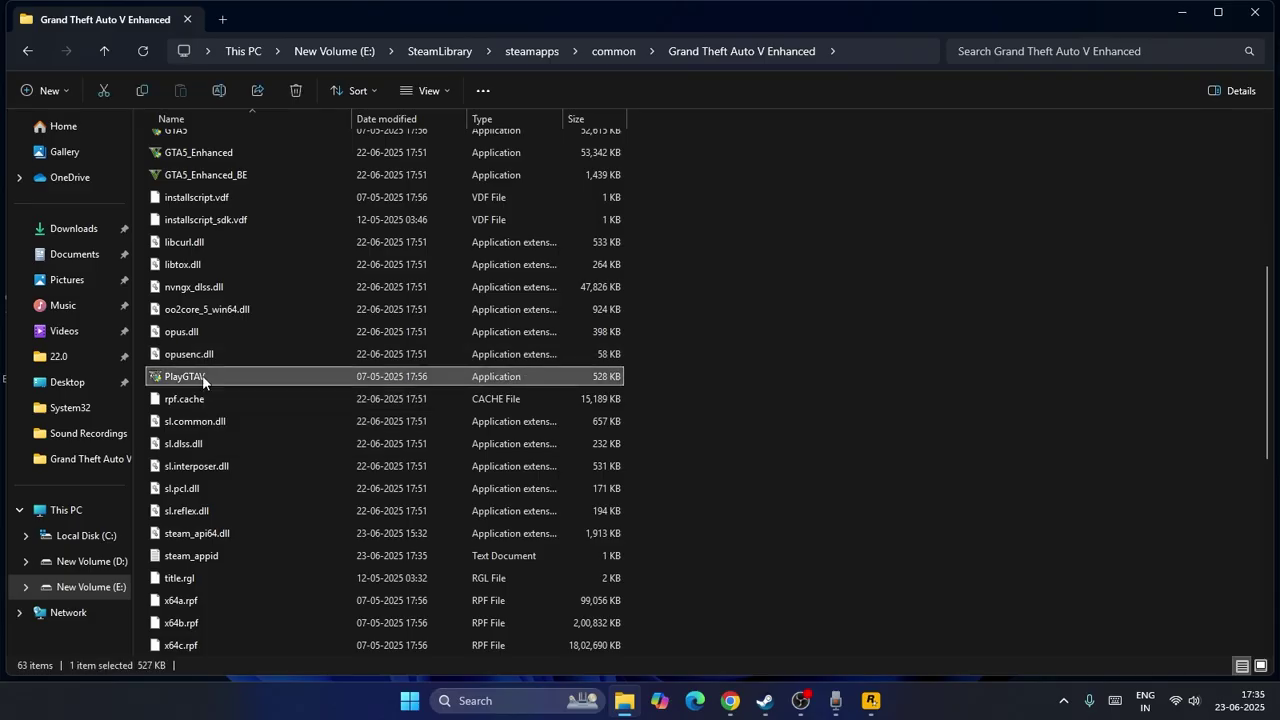
{"action": "right_click", "coordinate": [231, 394]}
{"action": "left_click", "coordinate": [294, 592]}
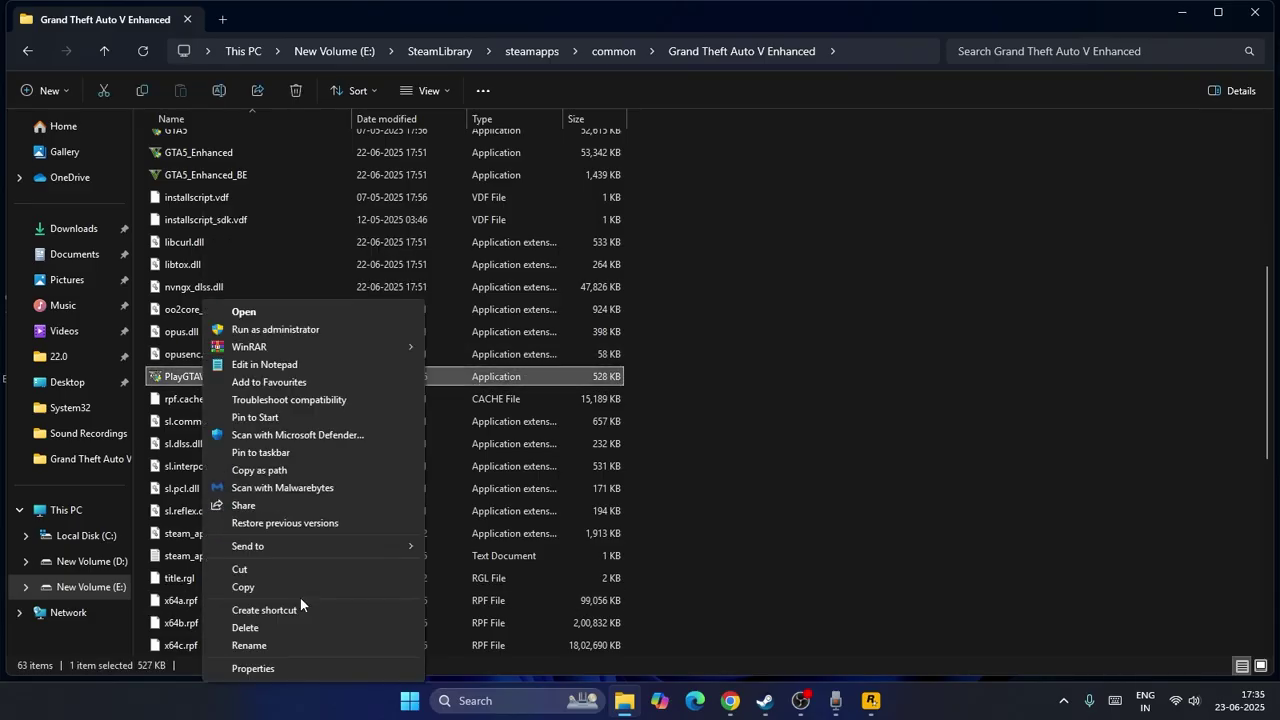
{"action": "left_click", "coordinate": [300, 667]}
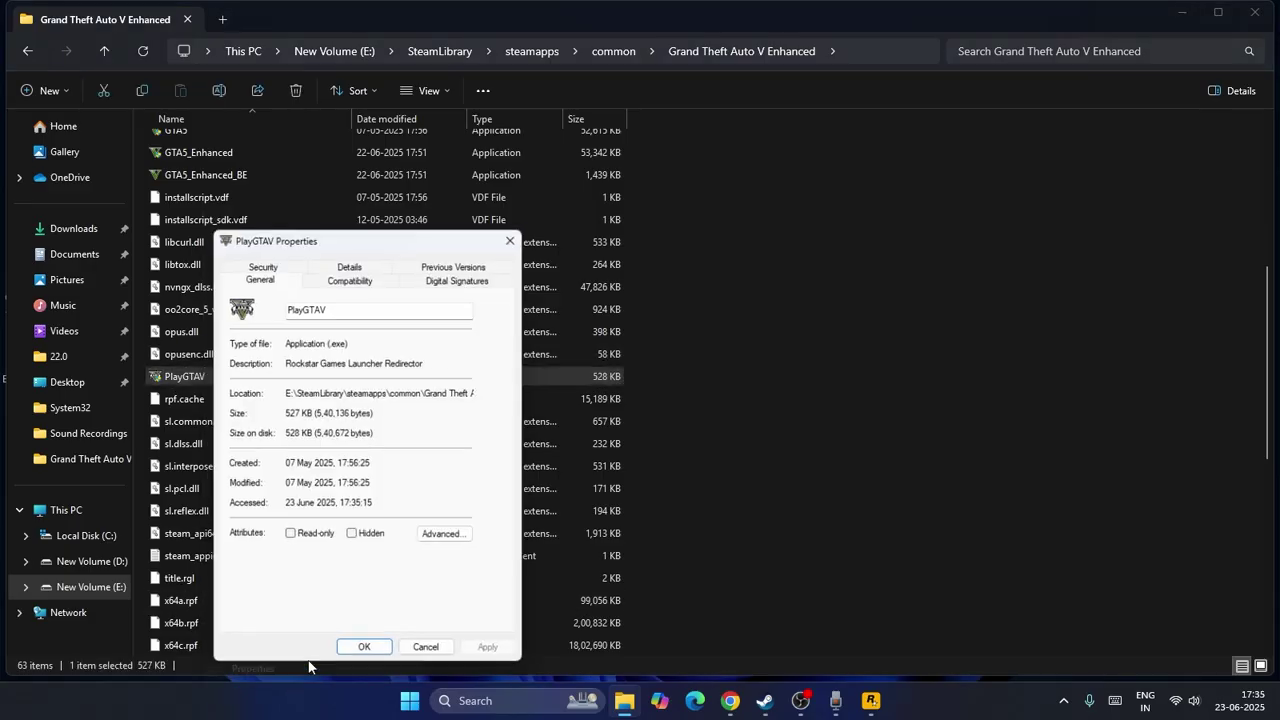
{"action": "left_click", "coordinate": [350, 281]}
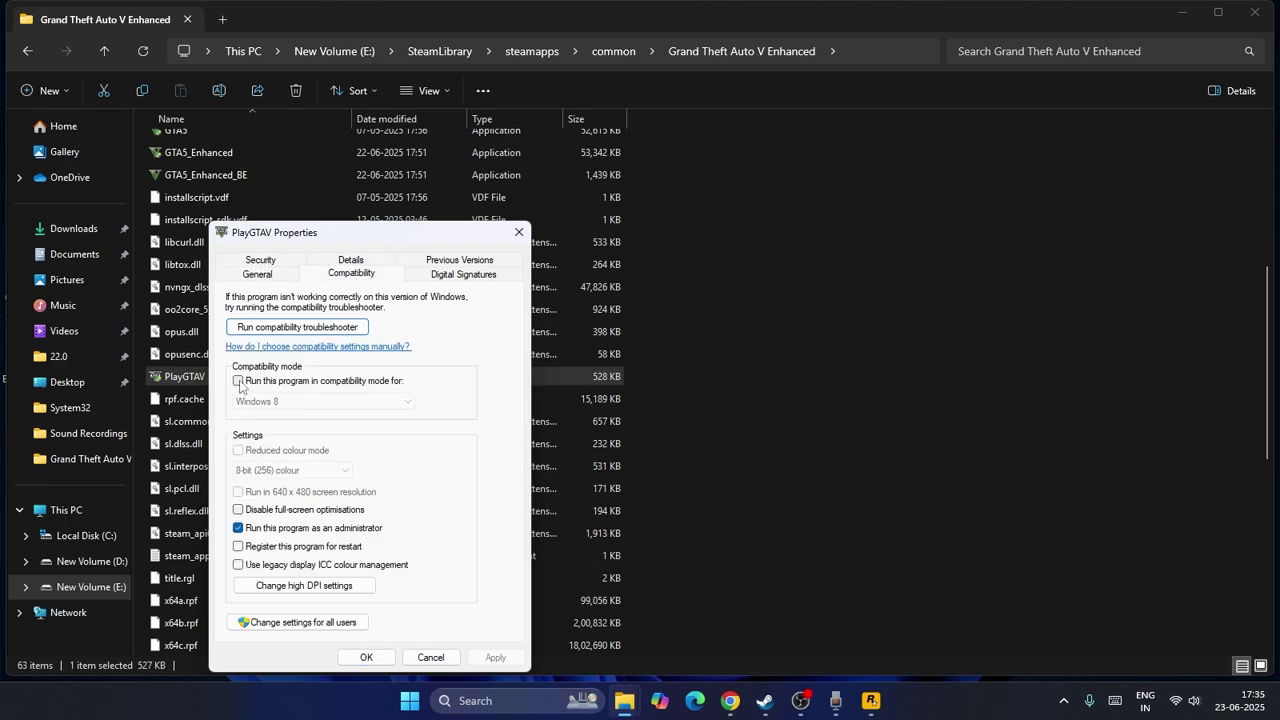
{"action": "left_click", "coordinate": [238, 528]}
{"action": "left_click", "coordinate": [238, 528]}
{"action": "left_click", "coordinate": [496, 662]}
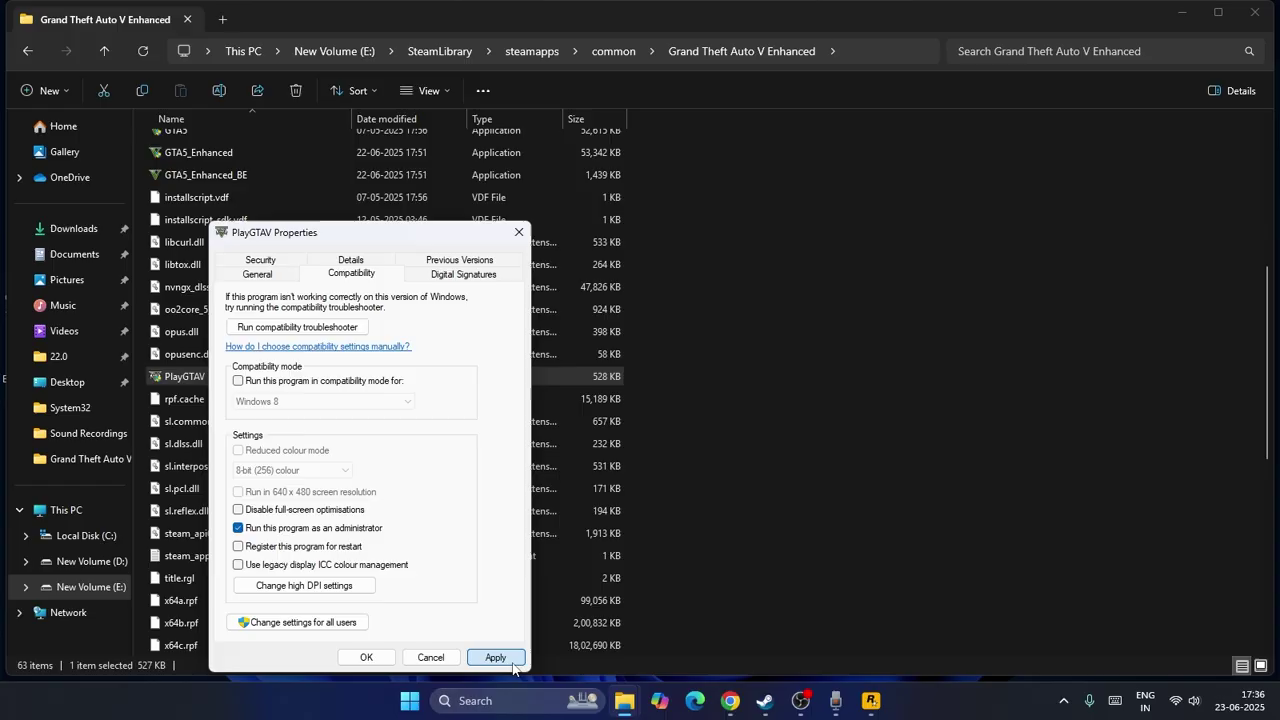
{"action": "left_click", "coordinate": [383, 657]}
Check the run-as-administrator option in the GTA5 application's compatibility properties, and close the game folder.
{"action": "scroll", "coordinate": [478, 440], "scroll_direction": "up", "scroll_amount": 4}
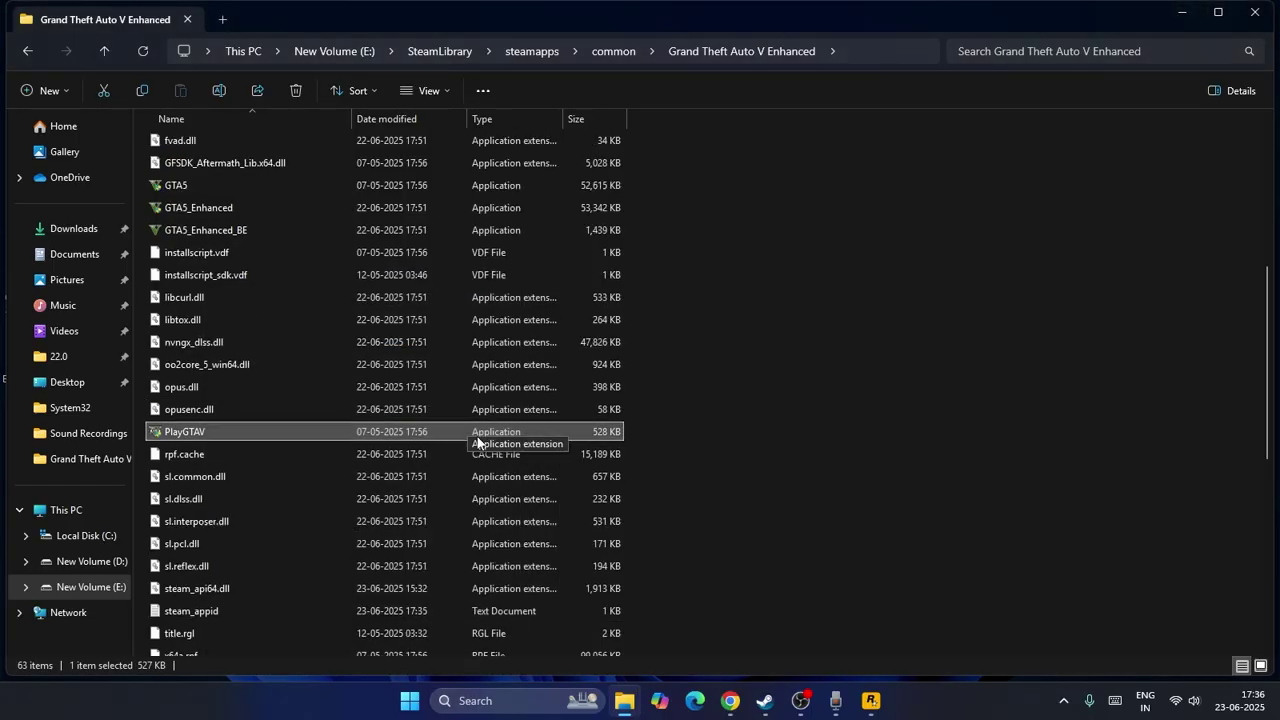
{"action": "scroll", "coordinate": [478, 440], "scroll_direction": "up", "scroll_amount": 1}
{"action": "left_click", "coordinate": [174, 454]}
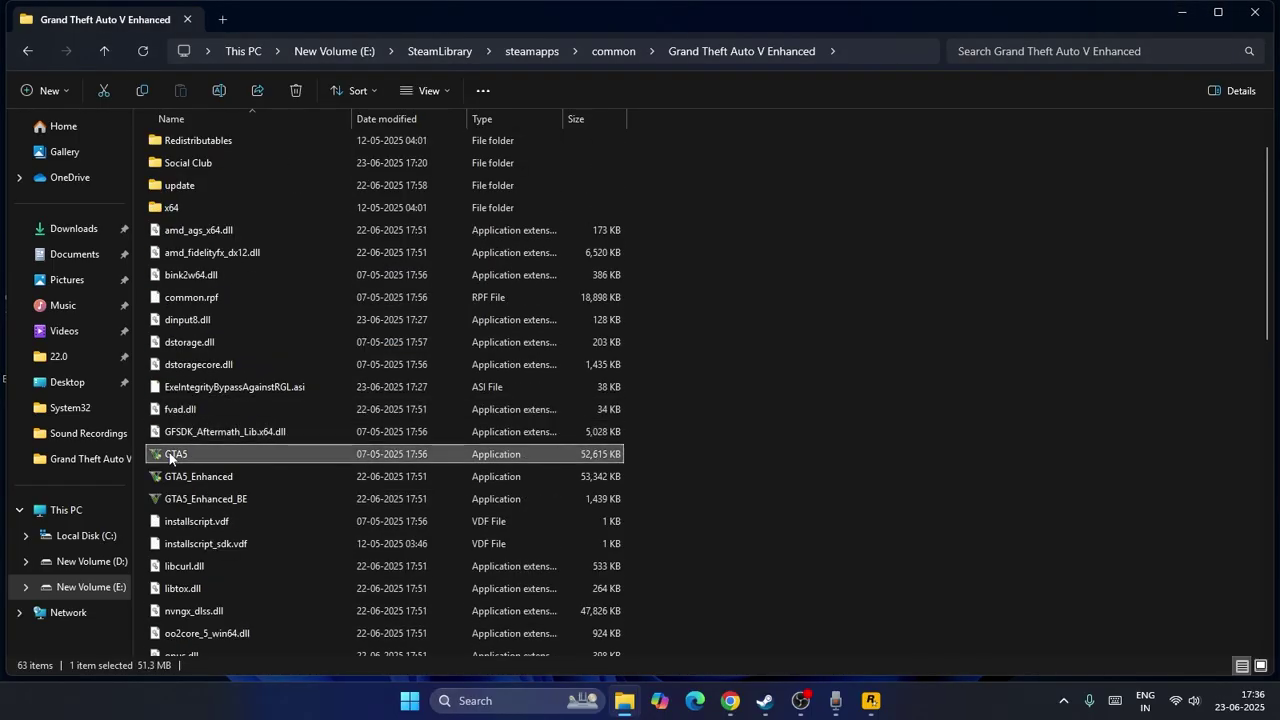
{"action": "right_click", "coordinate": [176, 454]}
{"action": "left_click", "coordinate": [267, 438]}
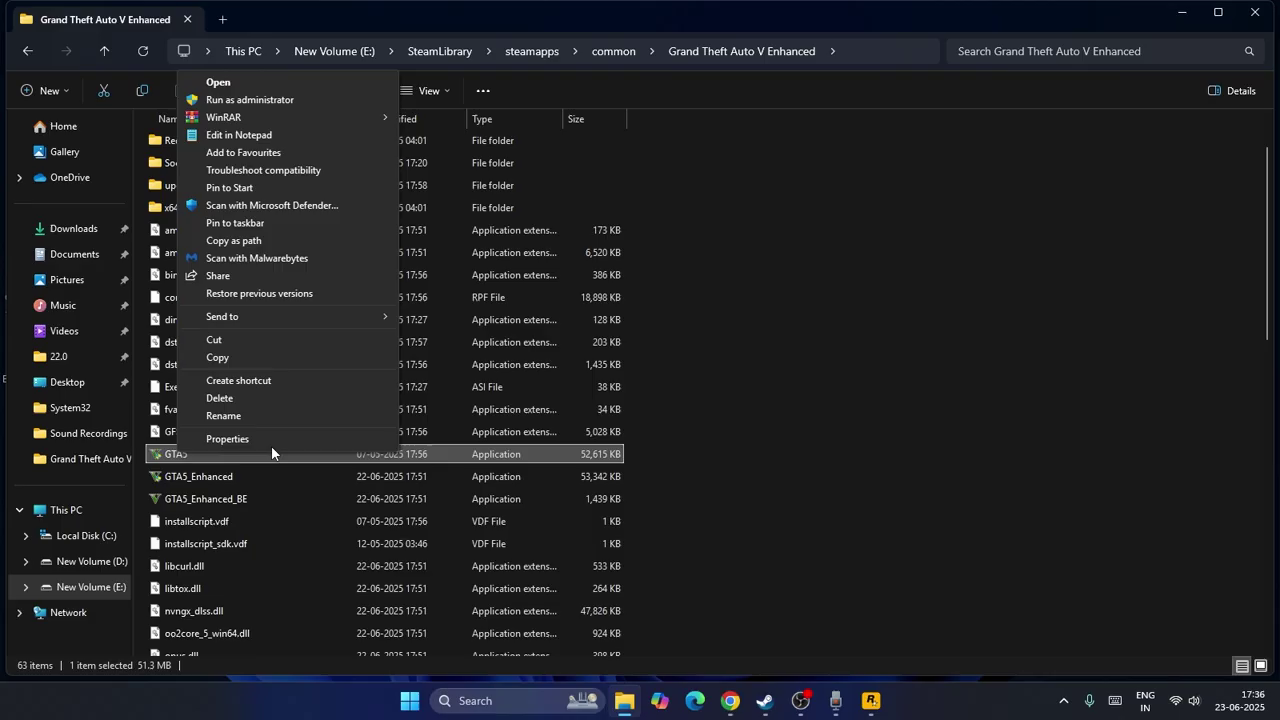
{"action": "left_click", "coordinate": [271, 443]}
{"action": "left_click", "coordinate": [326, 280]}
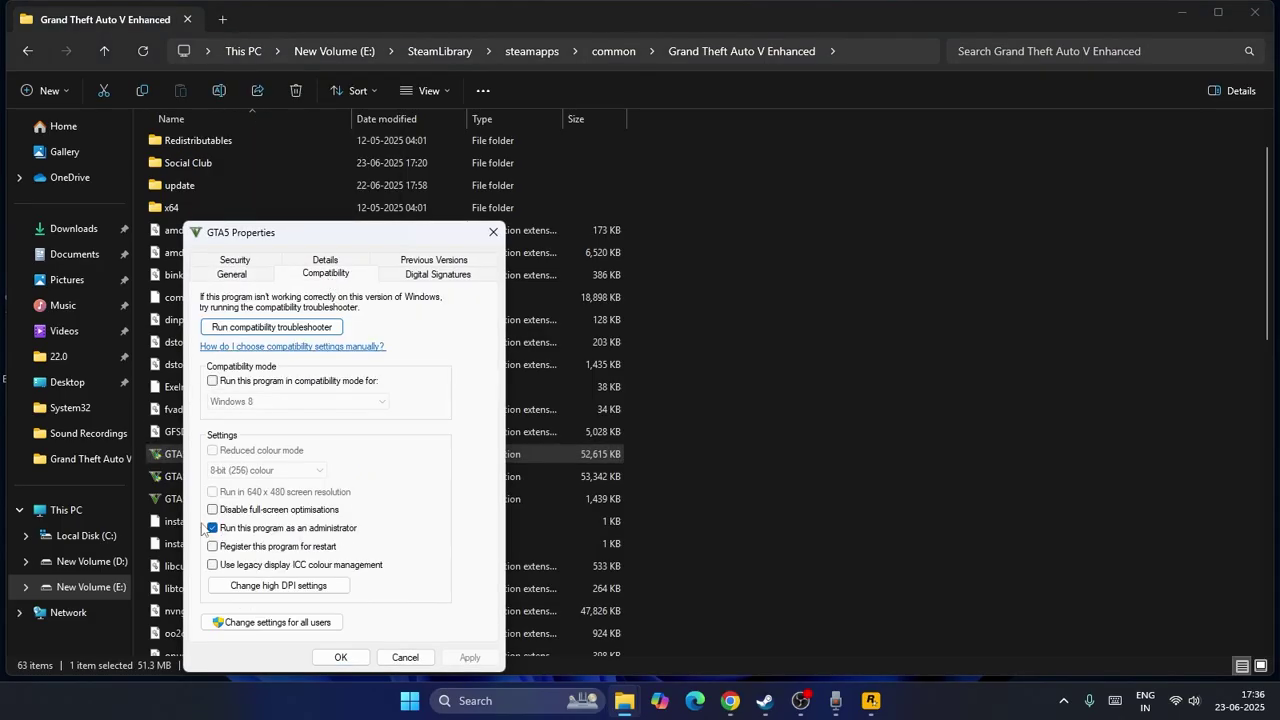
{"action": "left_click", "coordinate": [342, 660]}
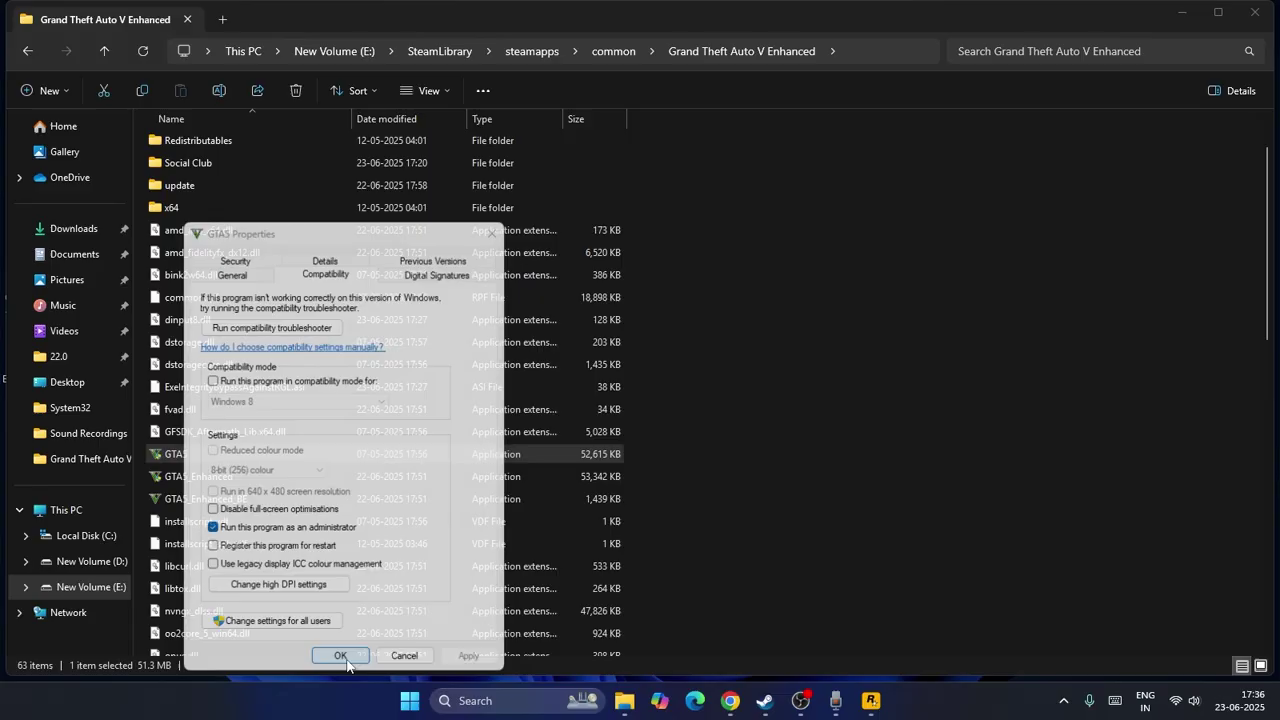
{"action": "scroll", "coordinate": [1047, 390], "scroll_direction": "up", "scroll_amount": 1}
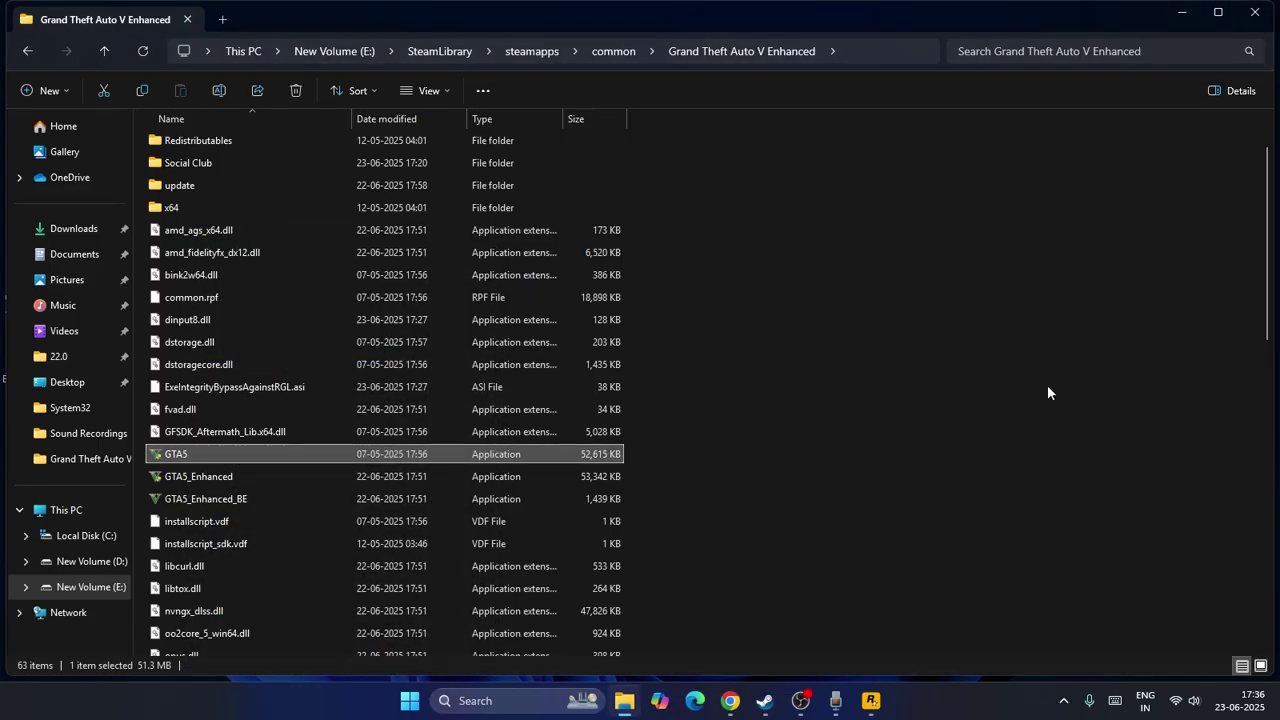
{"action": "left_click", "coordinate": [1255, 12]}
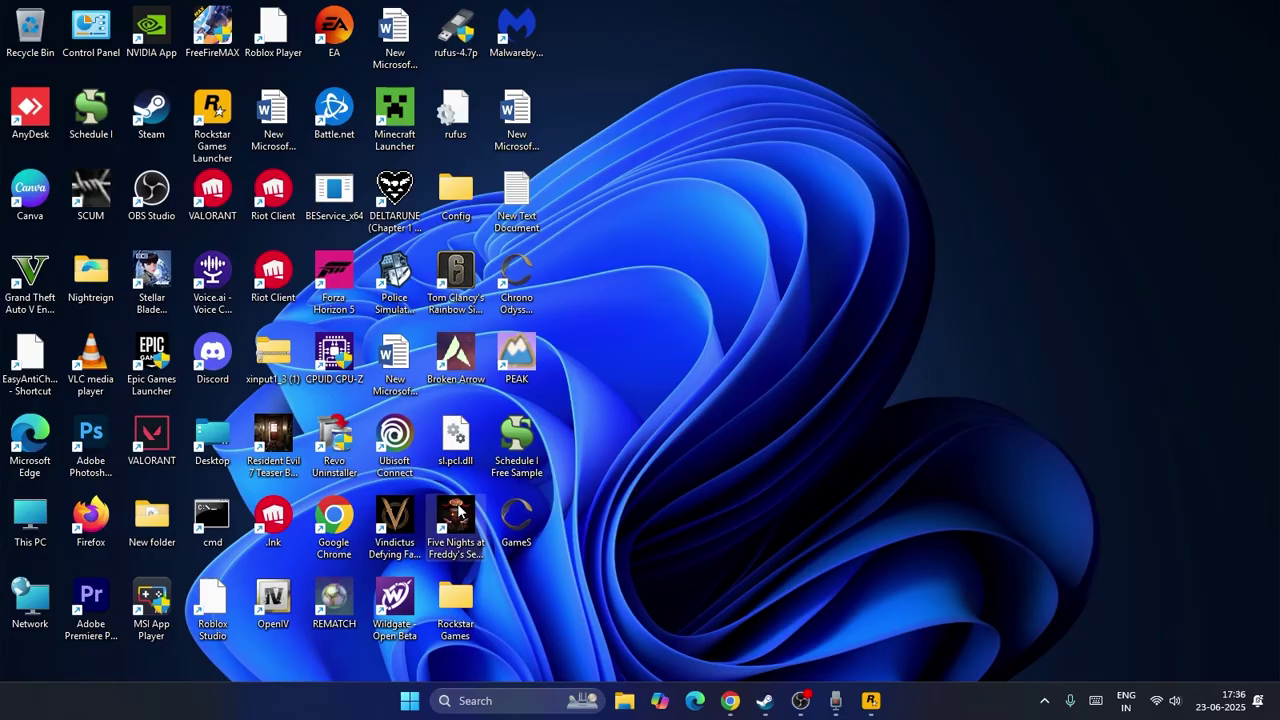
Run ncpa.cpl to view the network connections, select the WiFi adapter, and close the window.
{"action": "left_click", "coordinate": [487, 701]}
{"action": "type", "text": "run"}
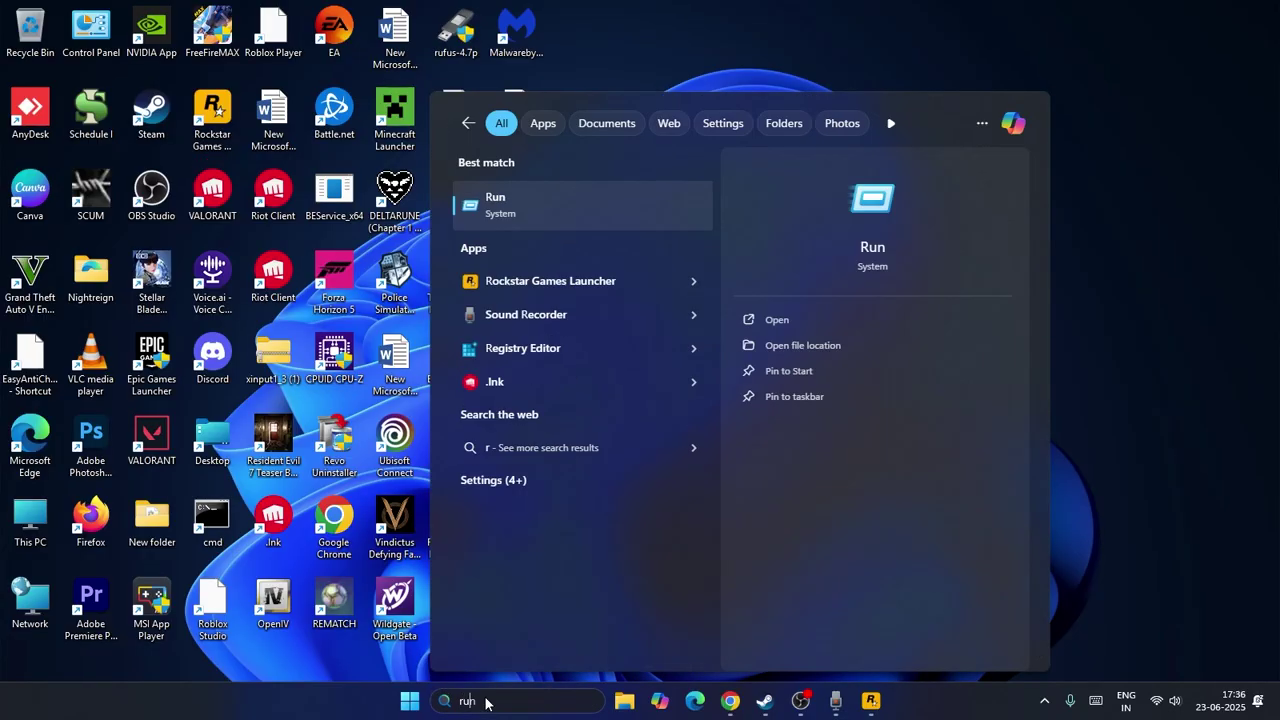
{"action": "key", "text": "Return"}
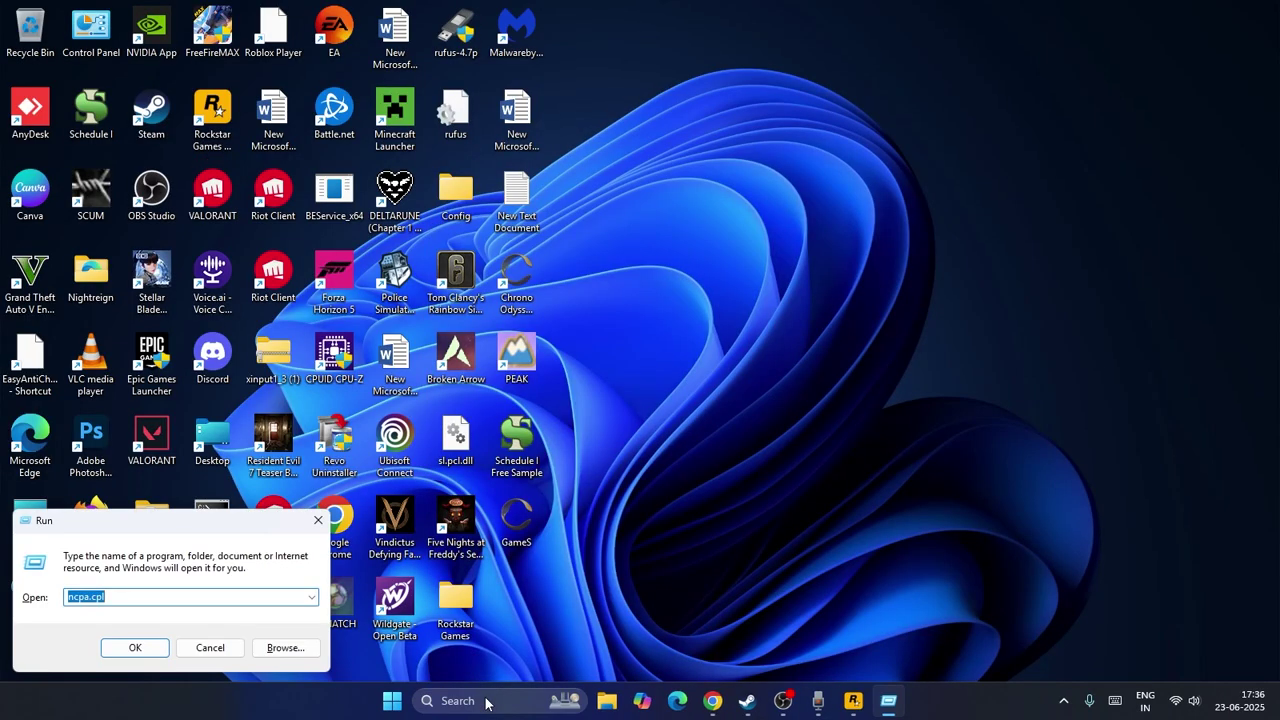
{"action": "left_click", "coordinate": [130, 597]}
{"action": "left_click", "coordinate": [134, 650]}
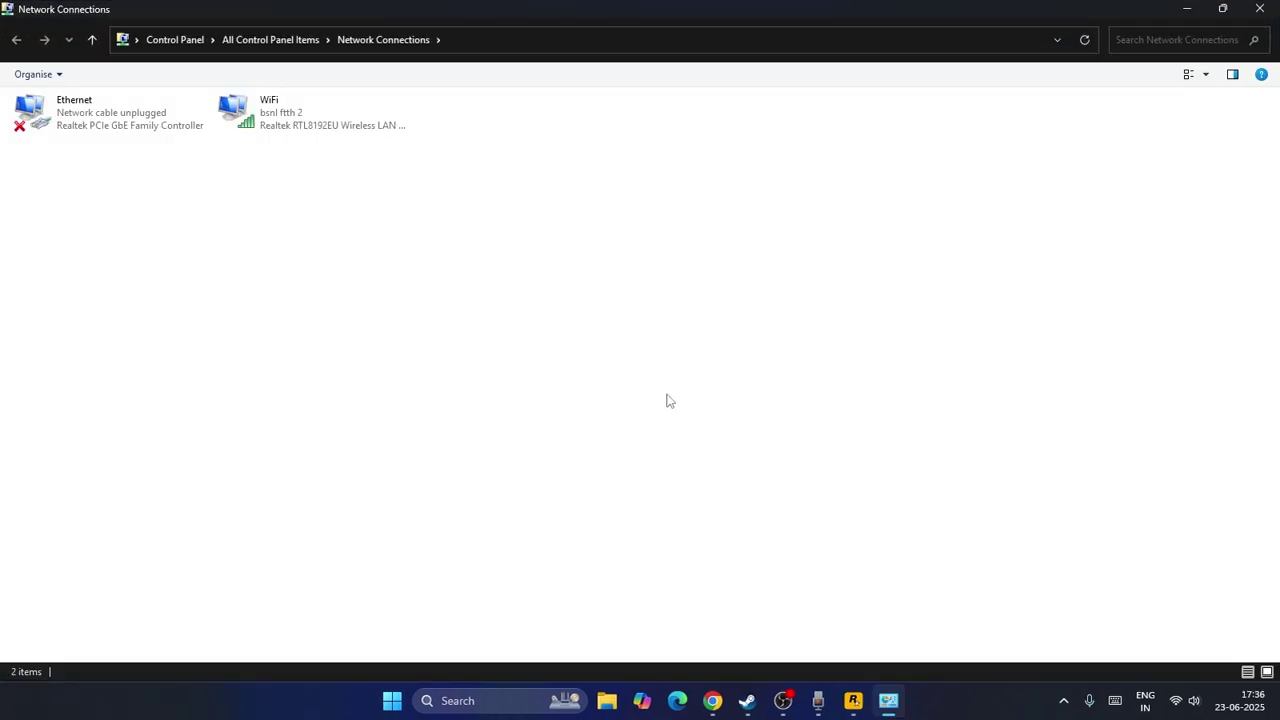
{"action": "left_click", "coordinate": [355, 135]}
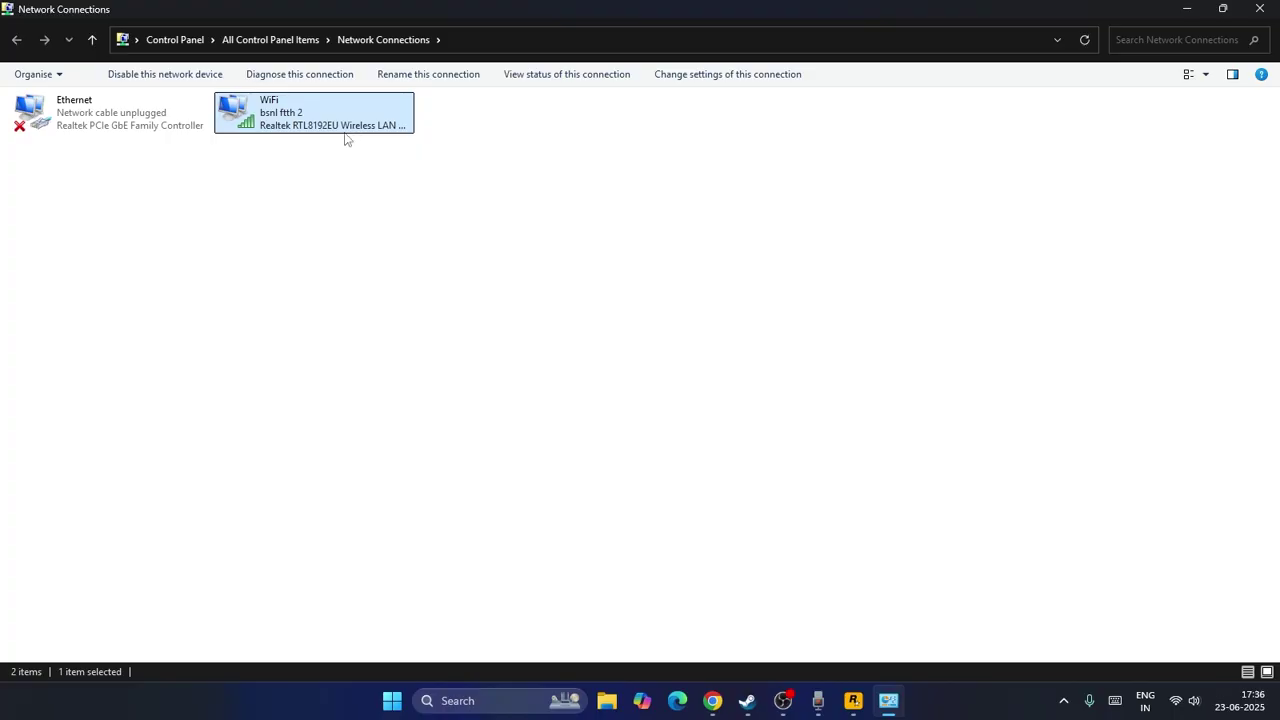
{"action": "left_click", "coordinate": [1259, 9]}
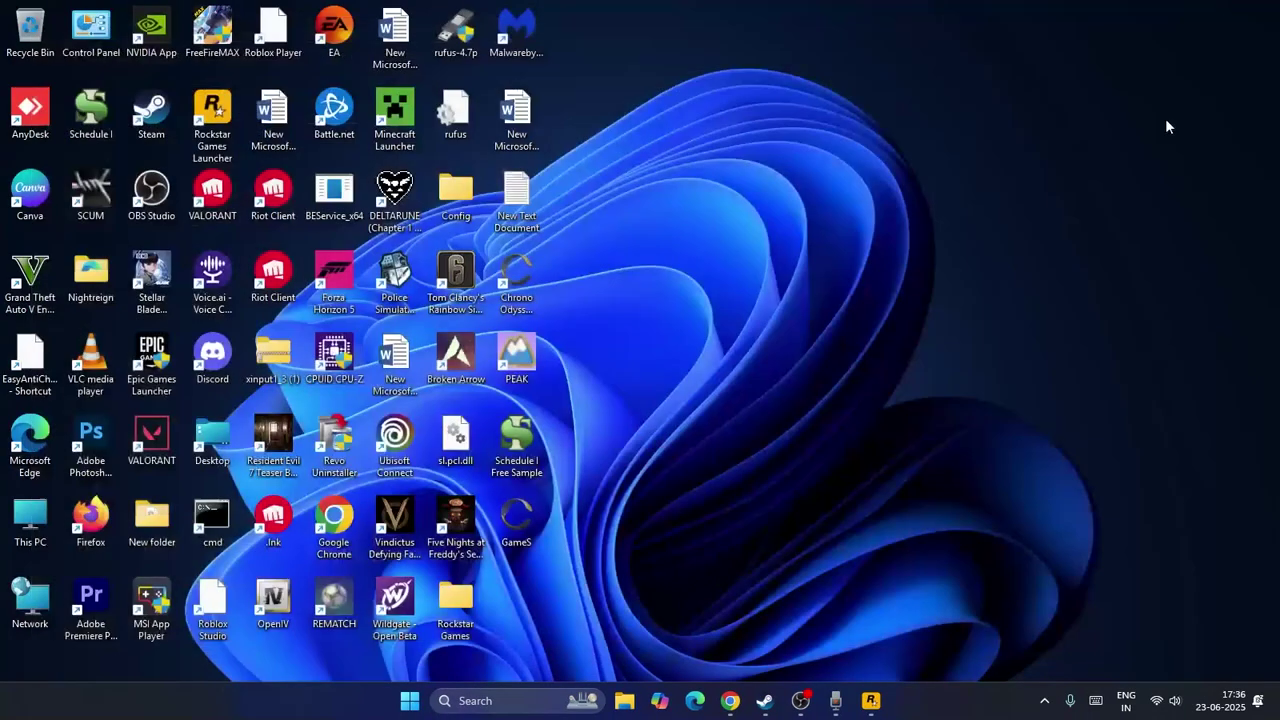
Run appwiz.cpl to open Programs and Features and select Grand Theft Auto V Enhanced in the installed programs.
{"action": "left_click", "coordinate": [490, 703]}
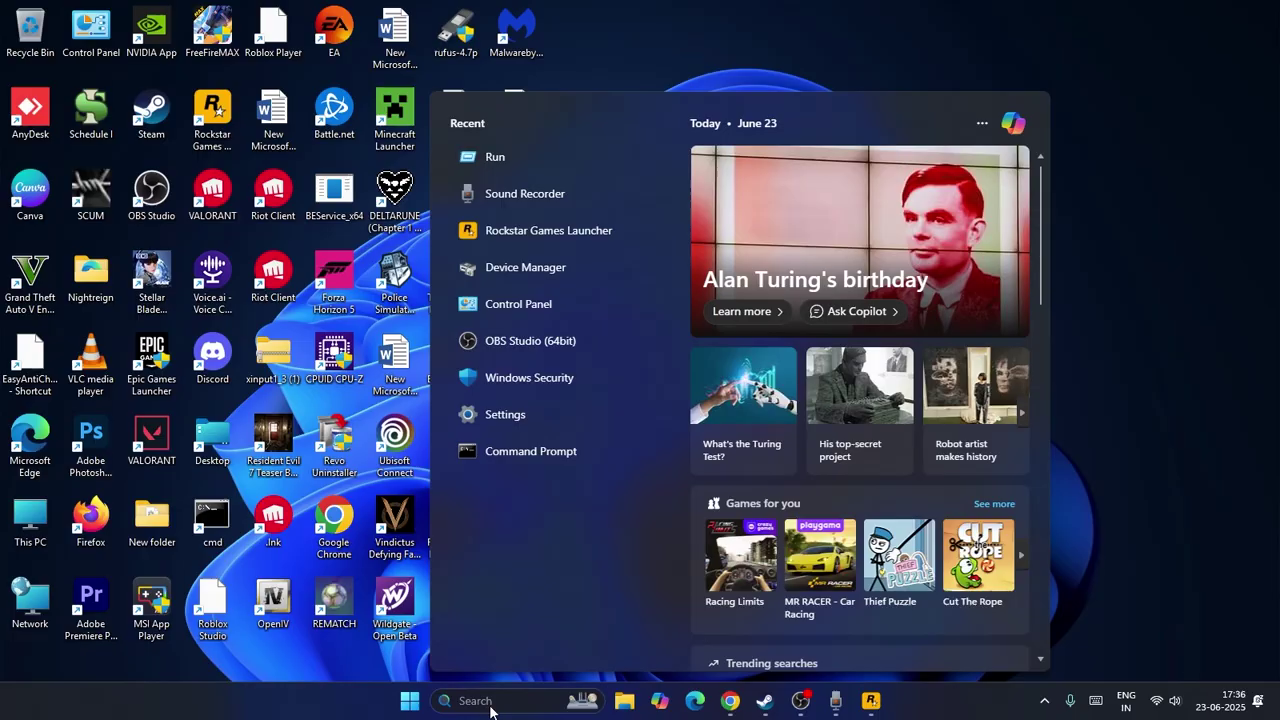
{"action": "type", "text": "run"}
{"action": "key", "text": "Return"}
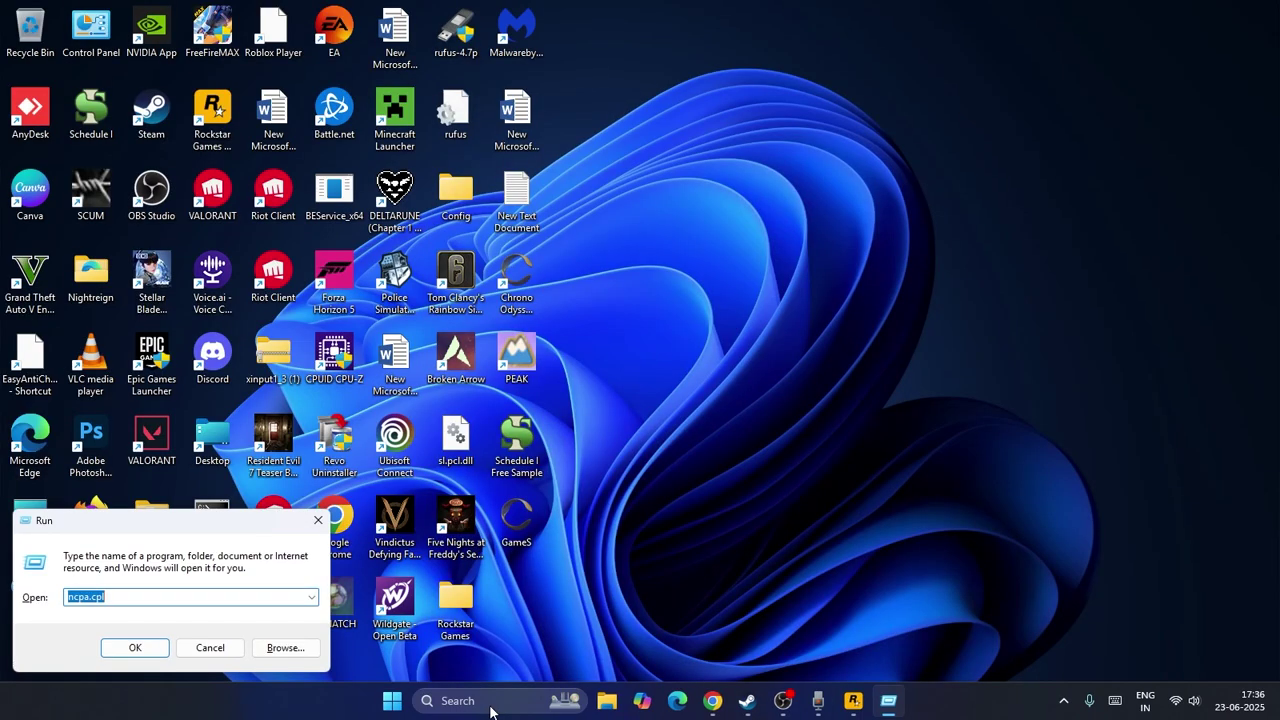
{"action": "type", "text": "appw"}
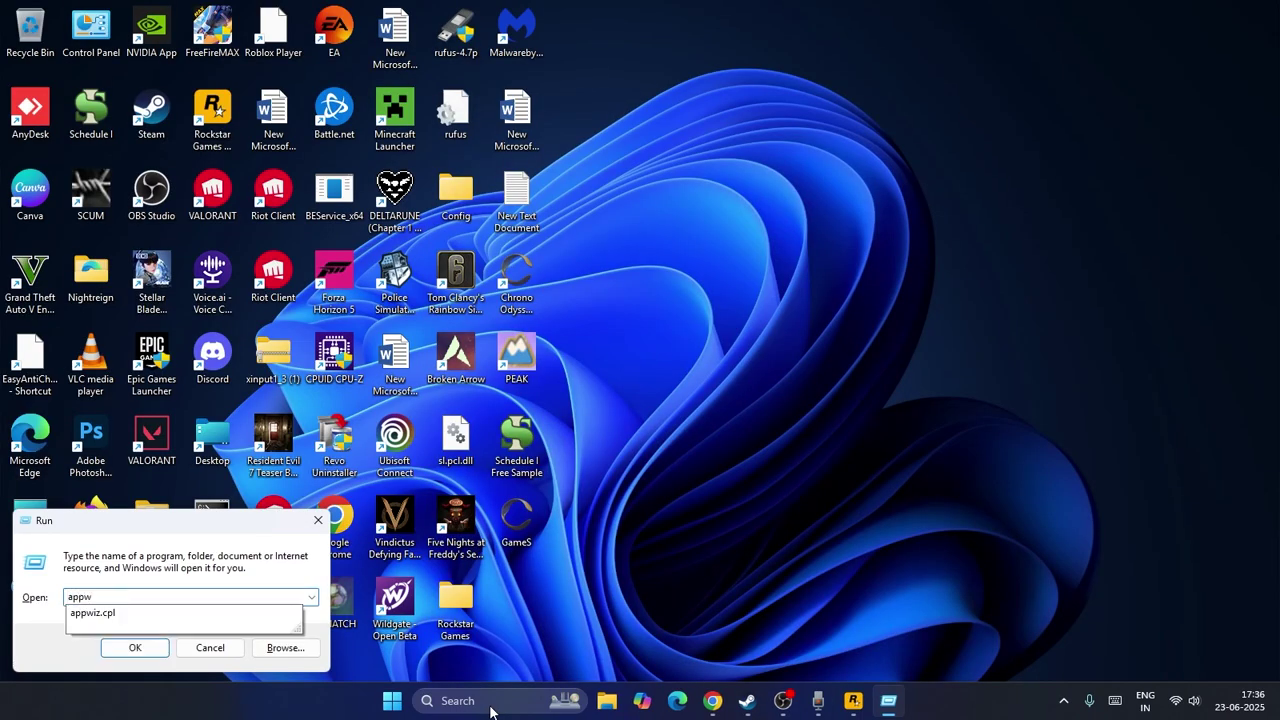
{"action": "key", "text": "Down"}
{"action": "key", "text": "Return"}
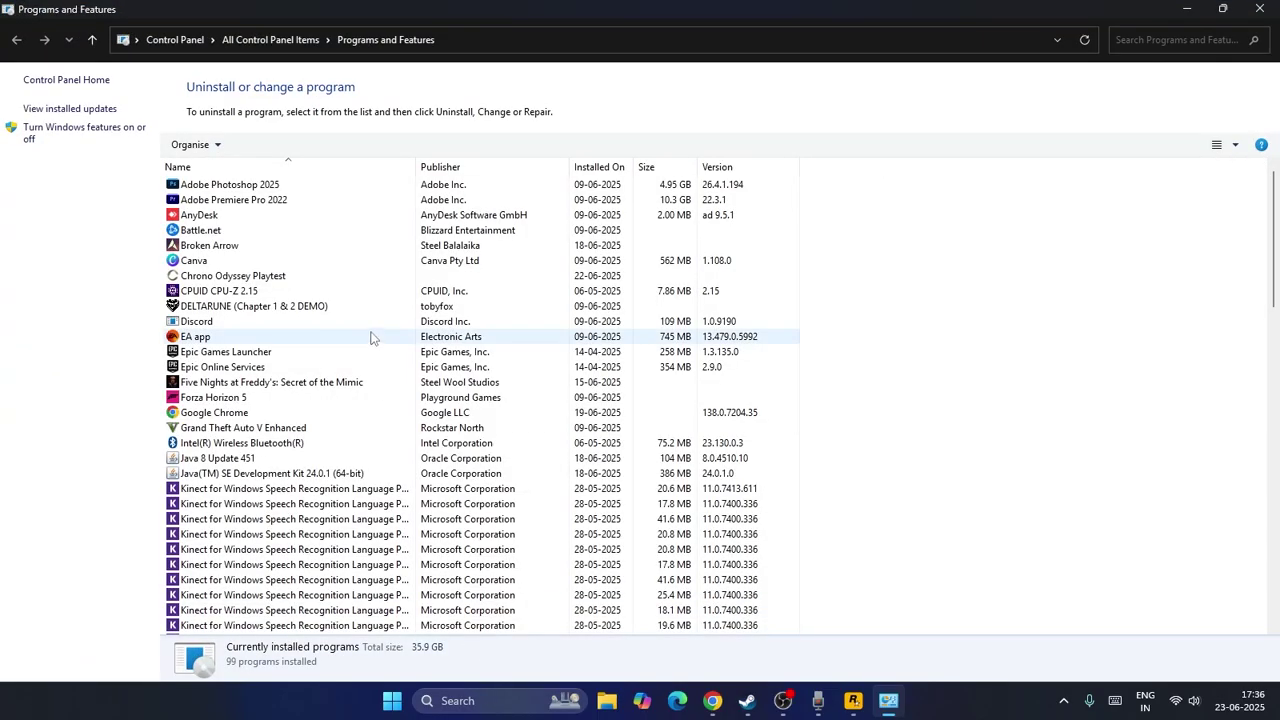
{"action": "scroll", "coordinate": [268, 345], "scroll_direction": "down", "scroll_amount": 2}
{"action": "left_click", "coordinate": [270, 338]}
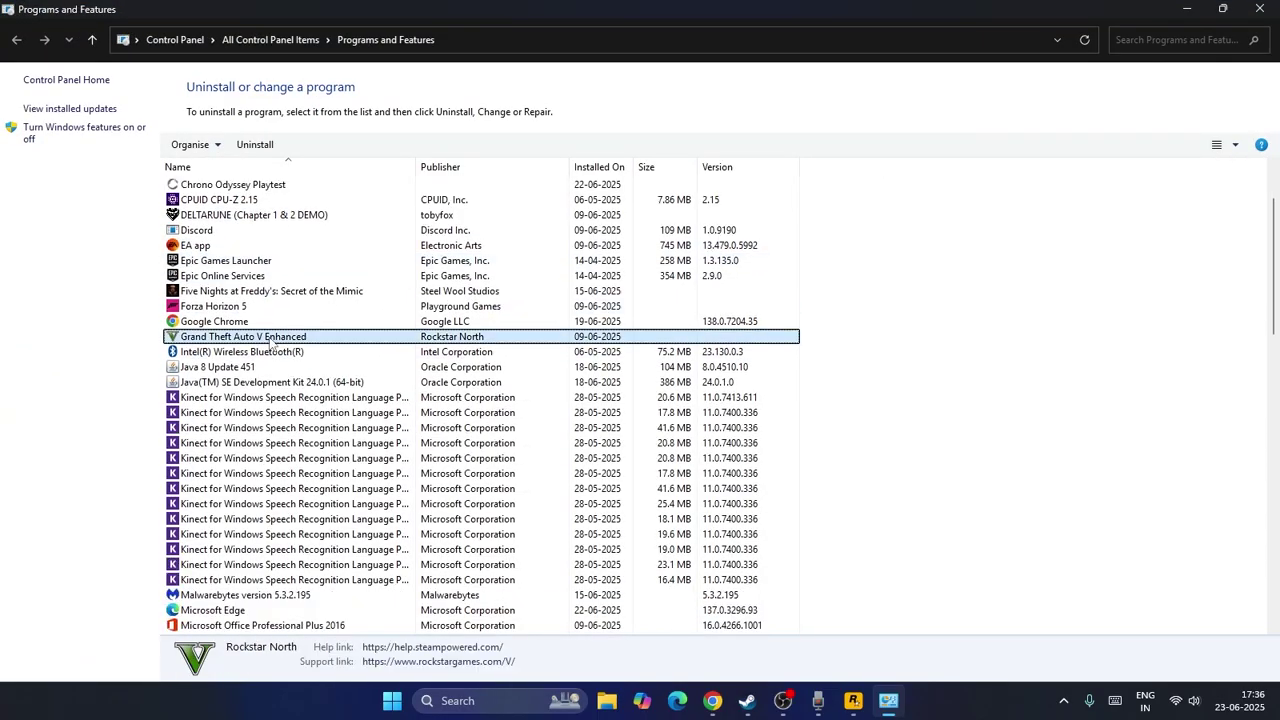
Check the uninstall option for Grand Theft Auto V Enhanced, dismiss it, and close Programs and Features.
{"action": "right_click", "coordinate": [270, 343]}
{"action": "left_click", "coordinate": [1158, 330]}
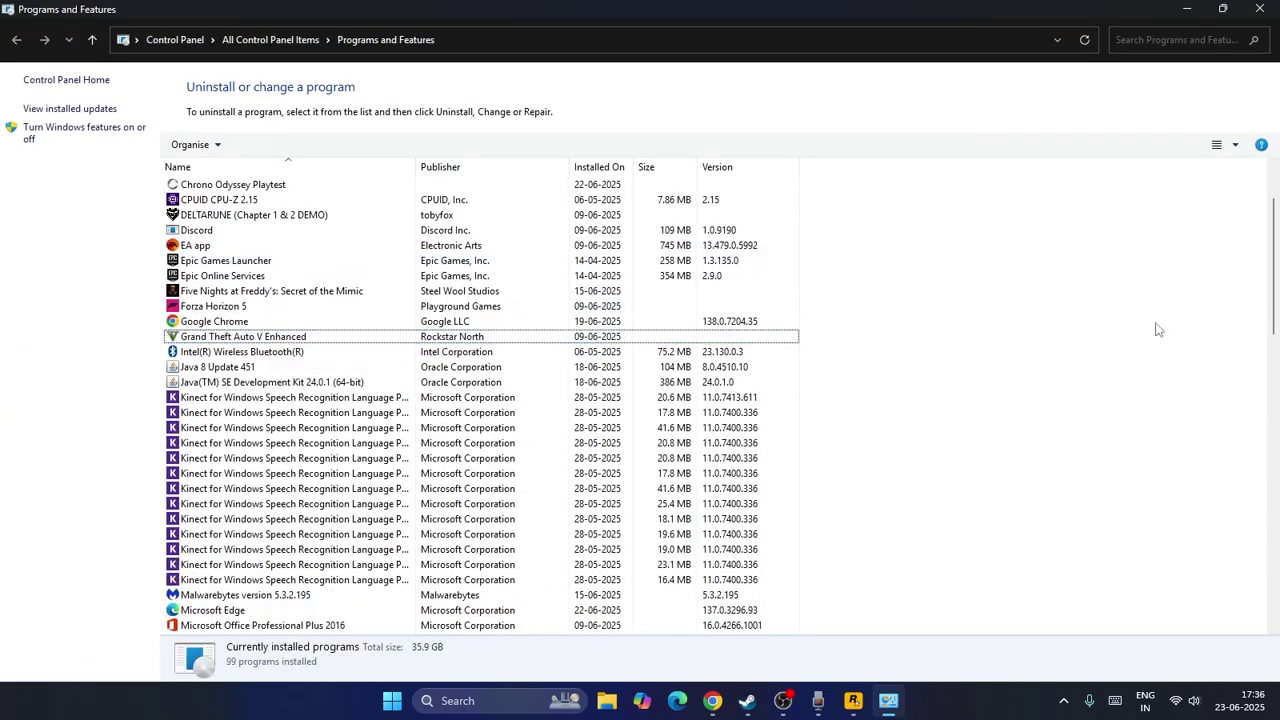
{"action": "left_click", "coordinate": [1259, 9]}
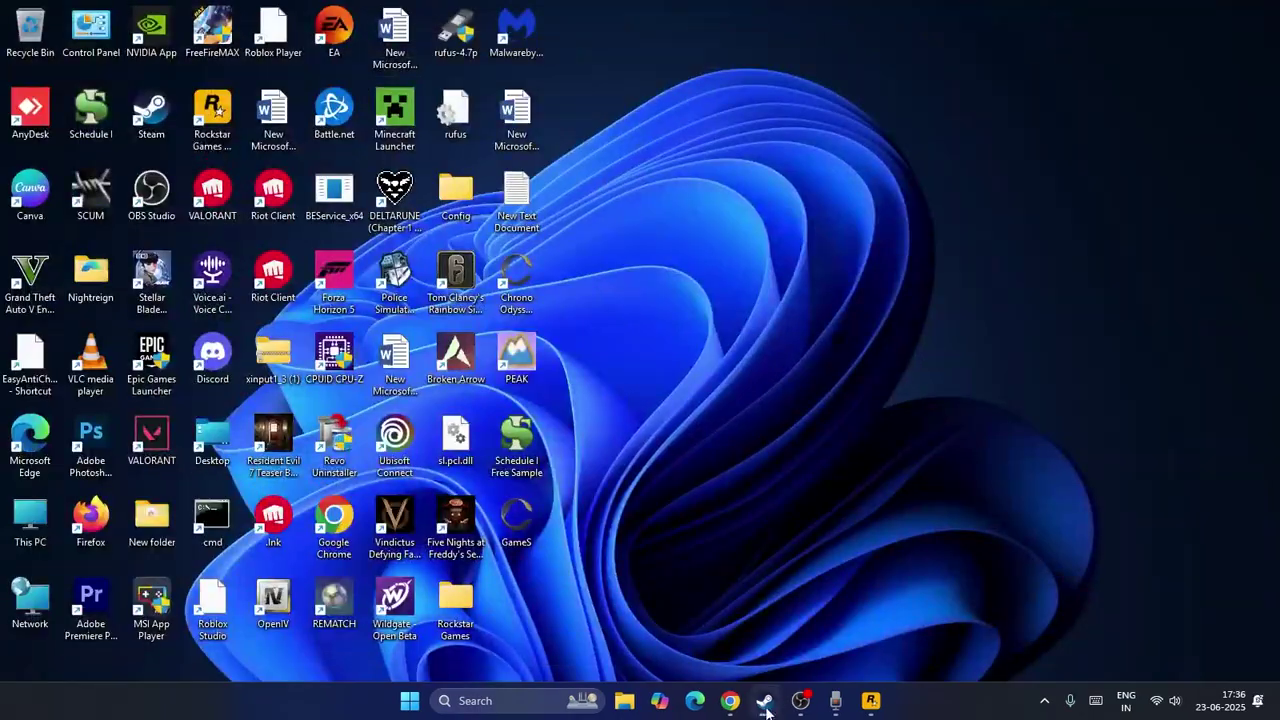
Switch to Steam, view the Installed Files properties of Grand Theft Auto V Enhanced with the file integrity check, and close the properties.
{"action": "left_click", "coordinate": [766, 702]}
{"action": "right_click", "coordinate": [158, 309]}
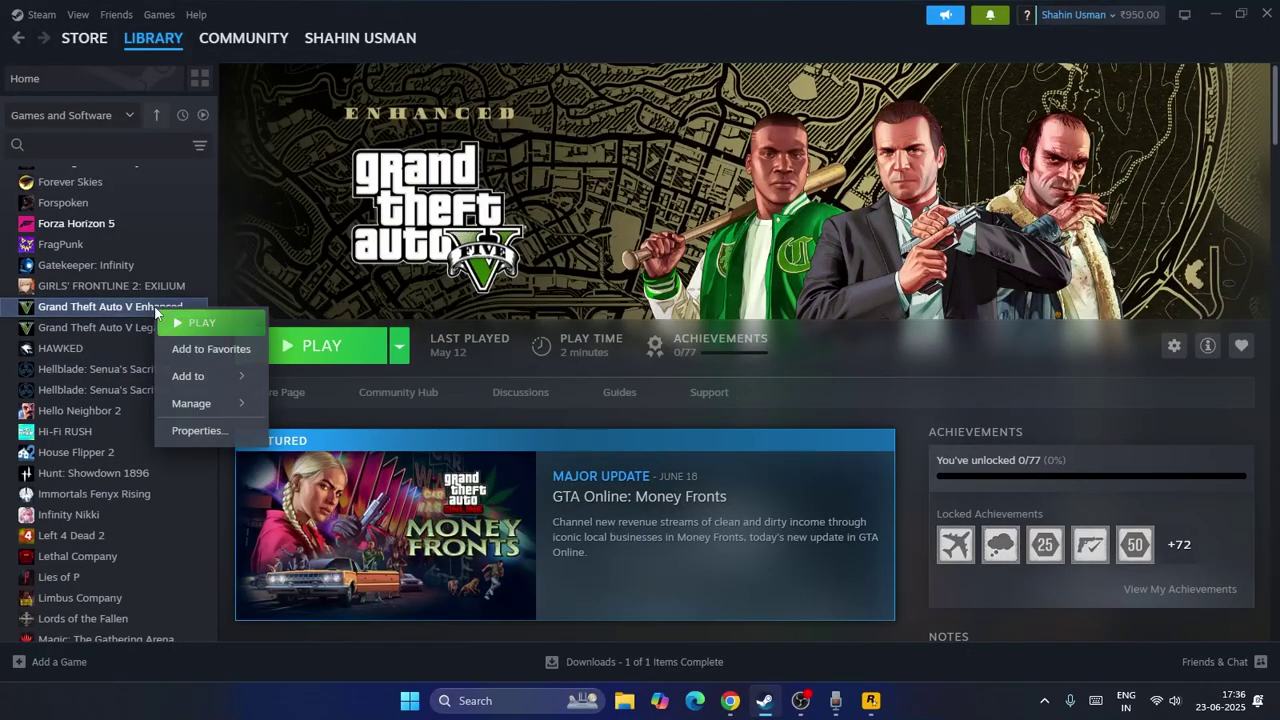
{"action": "left_click", "coordinate": [203, 433]}
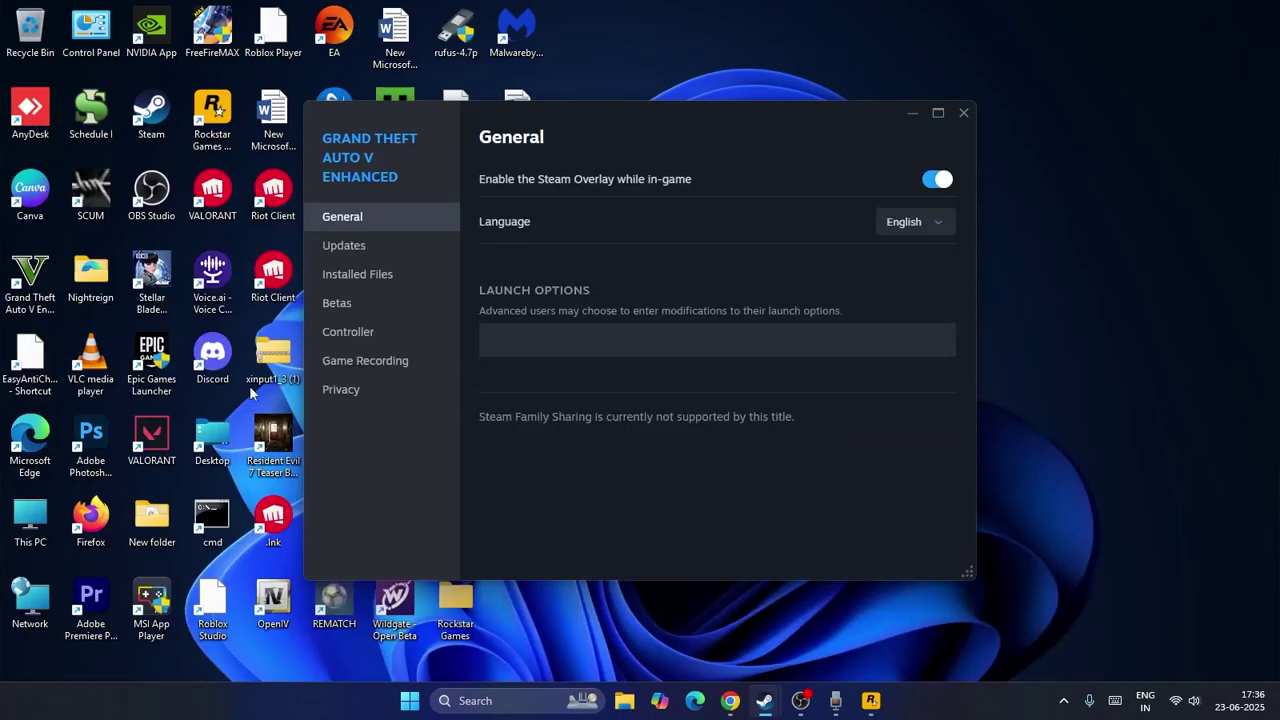
{"action": "left_click", "coordinate": [385, 278]}
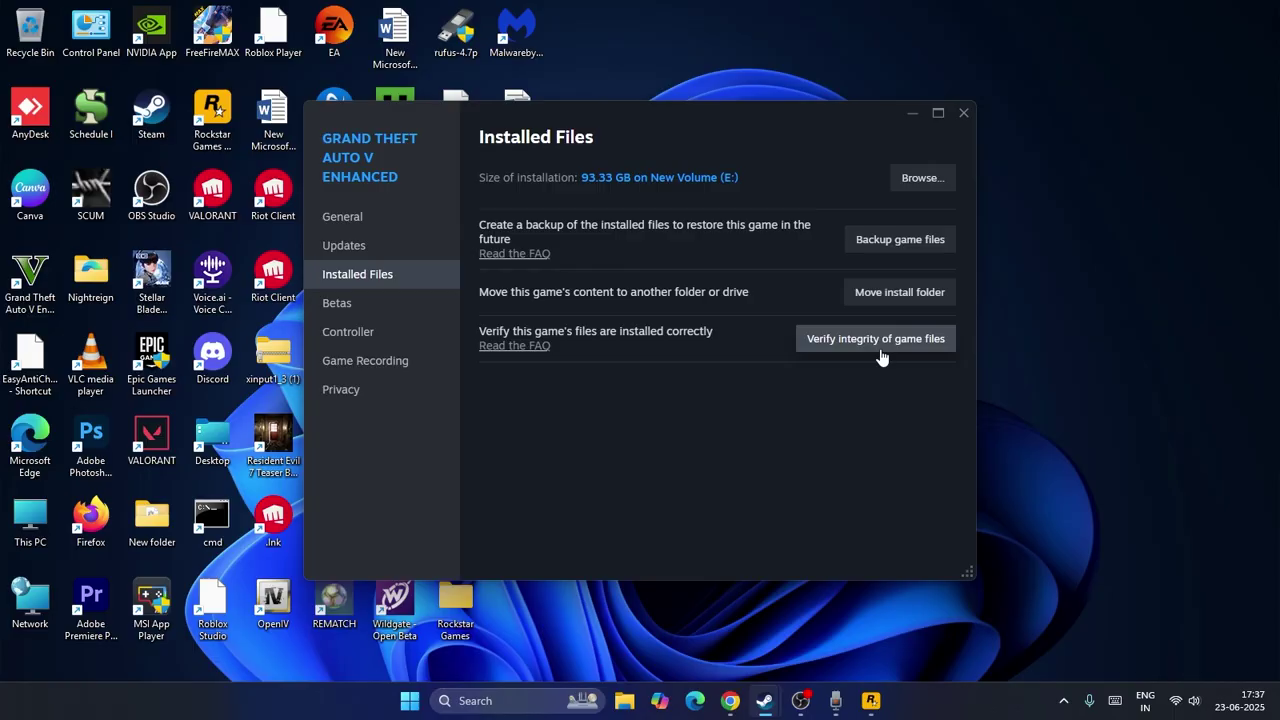
{"action": "left_click", "coordinate": [963, 112]}
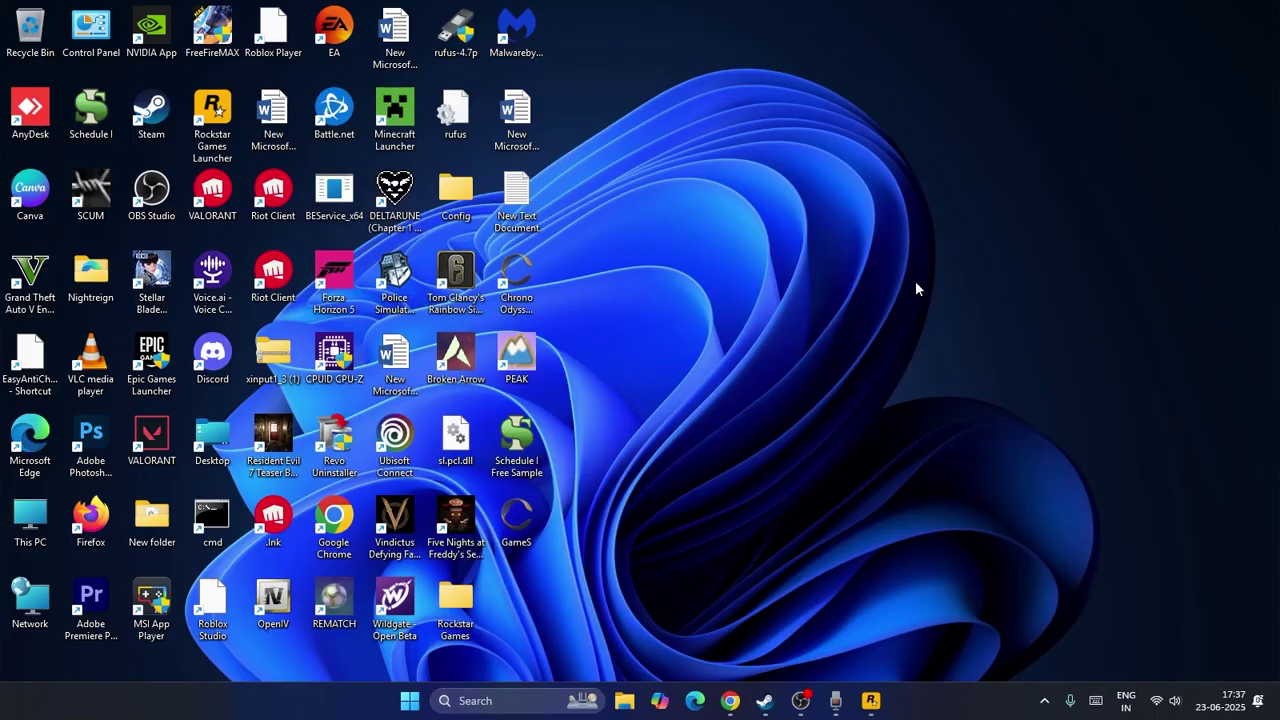
Open the Windows Services console by running services.msc from the Run dialog.
{"action": "left_click", "coordinate": [525, 703]}
{"action": "type", "text": "run"}
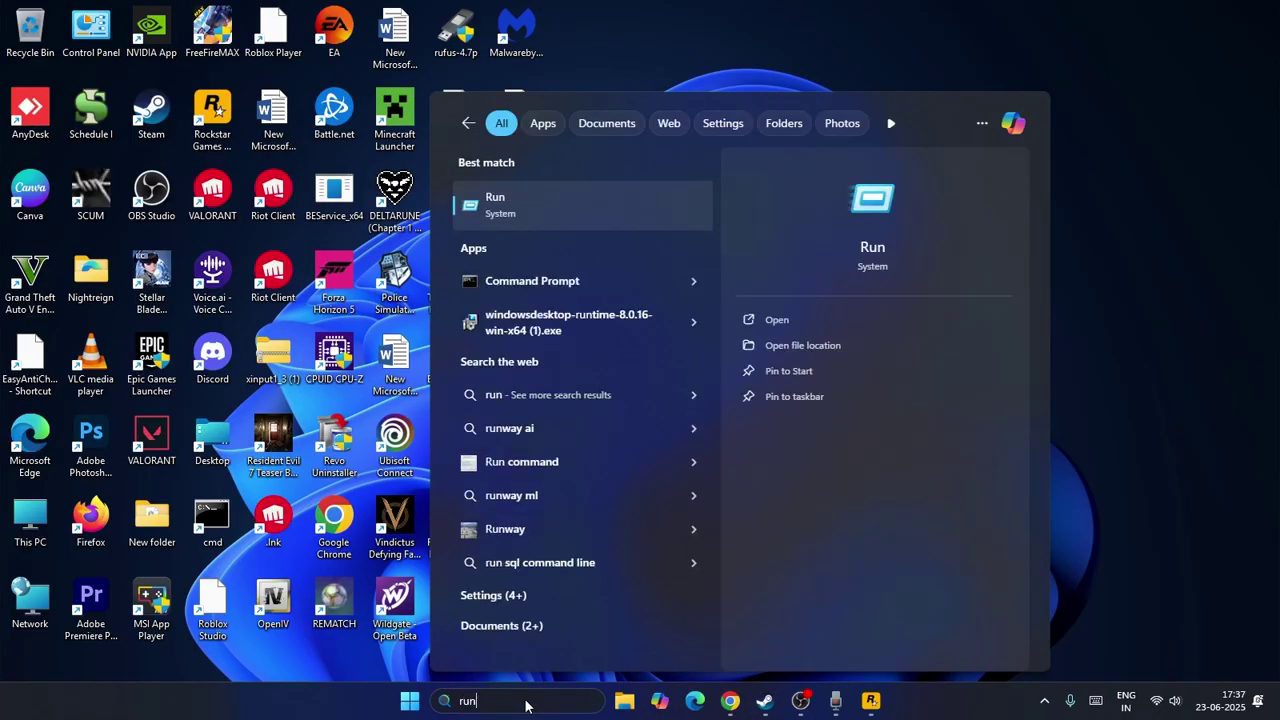
{"action": "key", "text": "Return"}
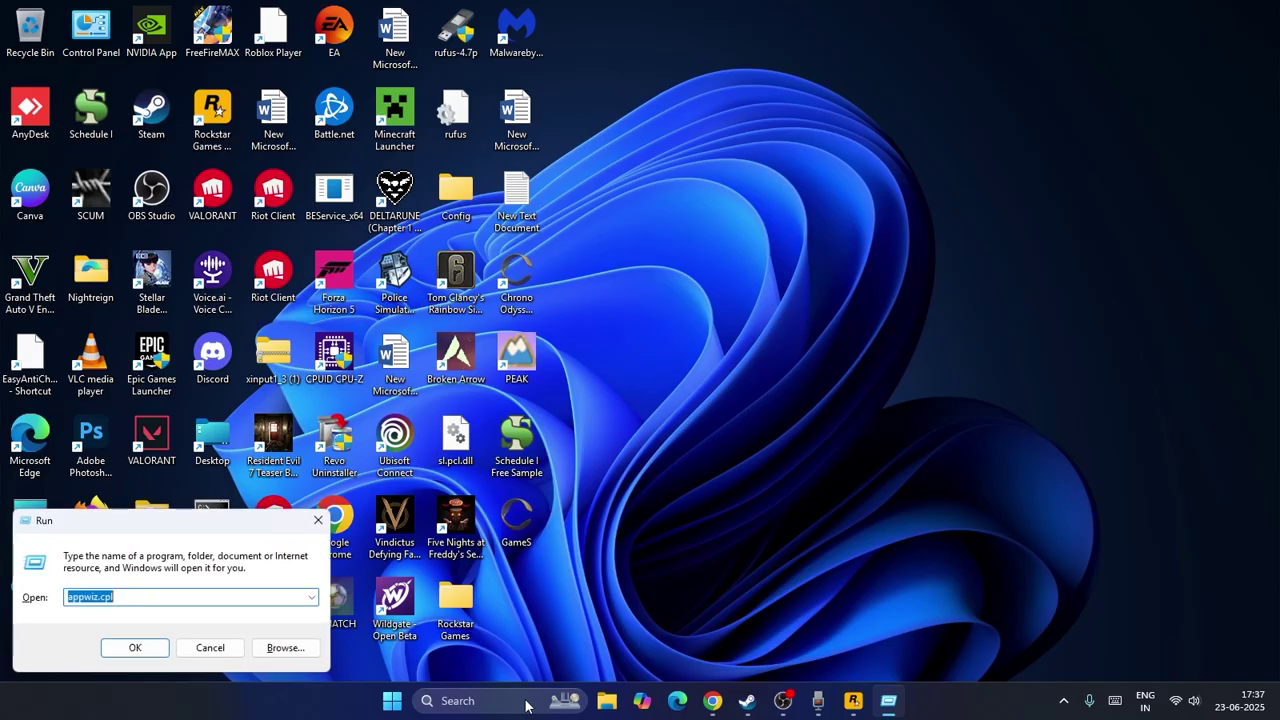
{"action": "type", "text": "service"}
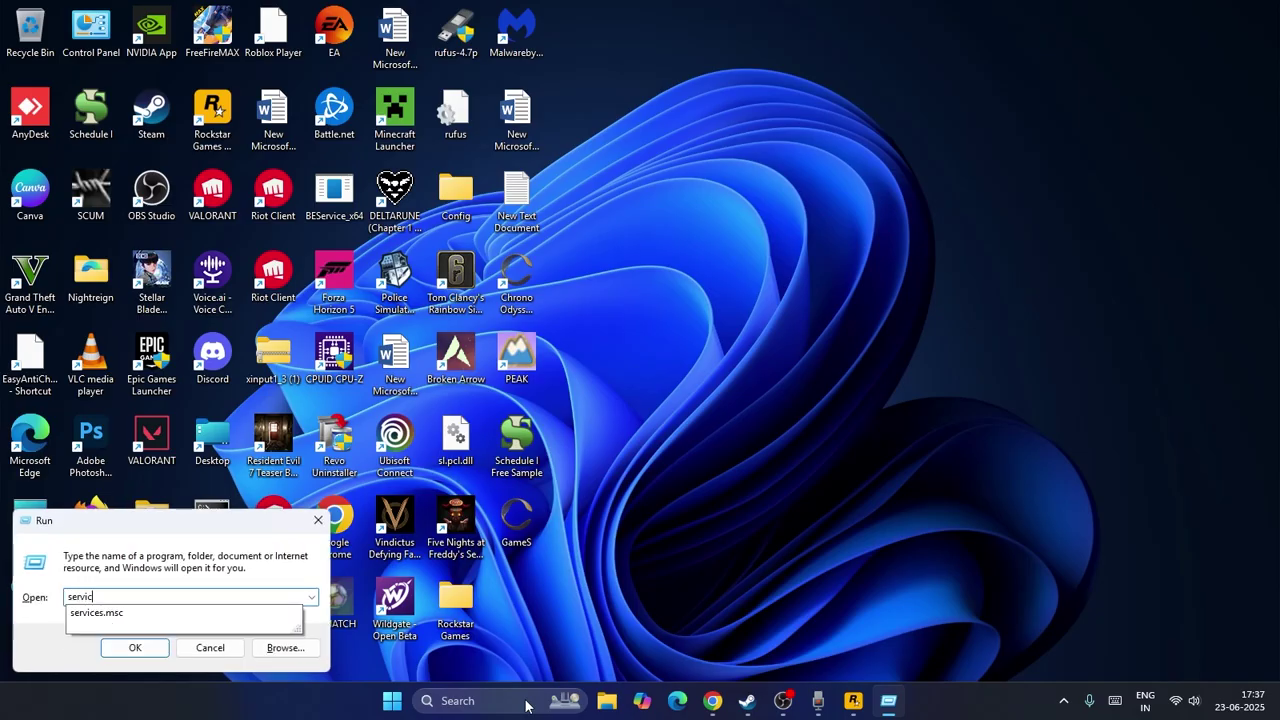
{"action": "type", "text": "s.msc"}
{"action": "key", "text": "Return"}
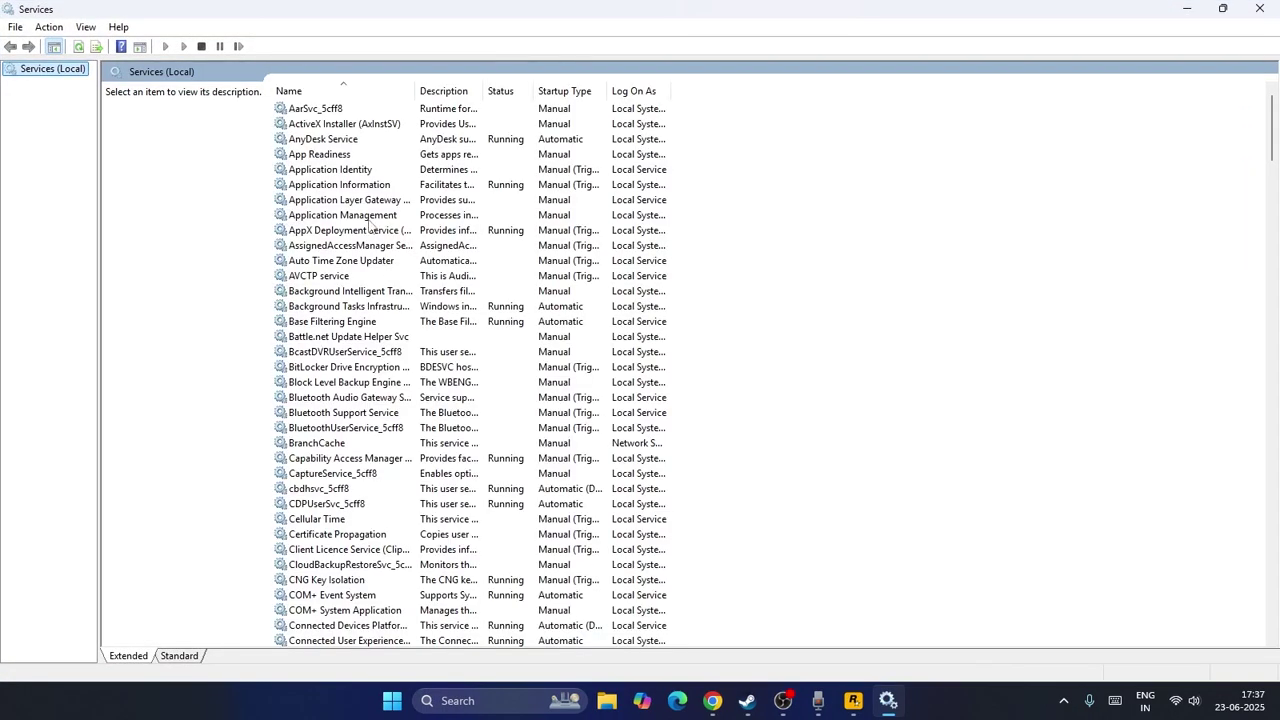
Set the Program Compatibility Assistant Service's startup type to Automatic in its properties and apply the change.
{"action": "left_click", "coordinate": [369, 222]}
{"action": "type", "text": "prog"}
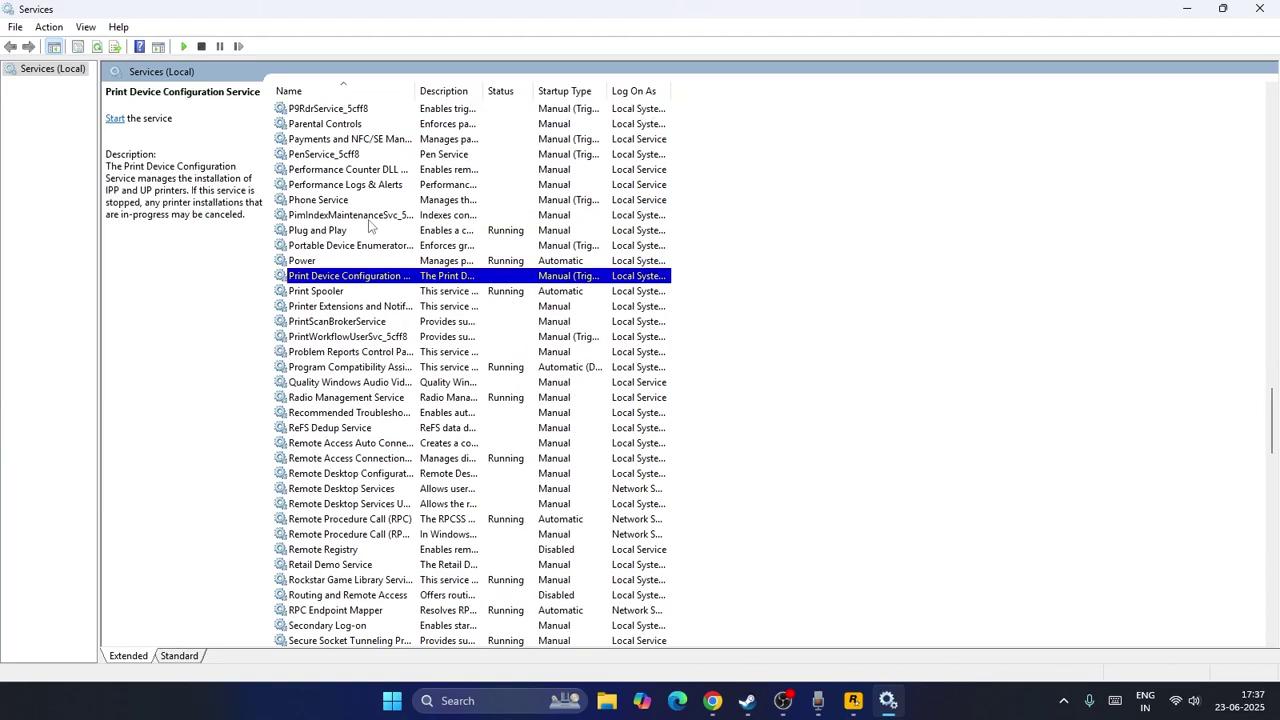
{"action": "right_click", "coordinate": [375, 370]}
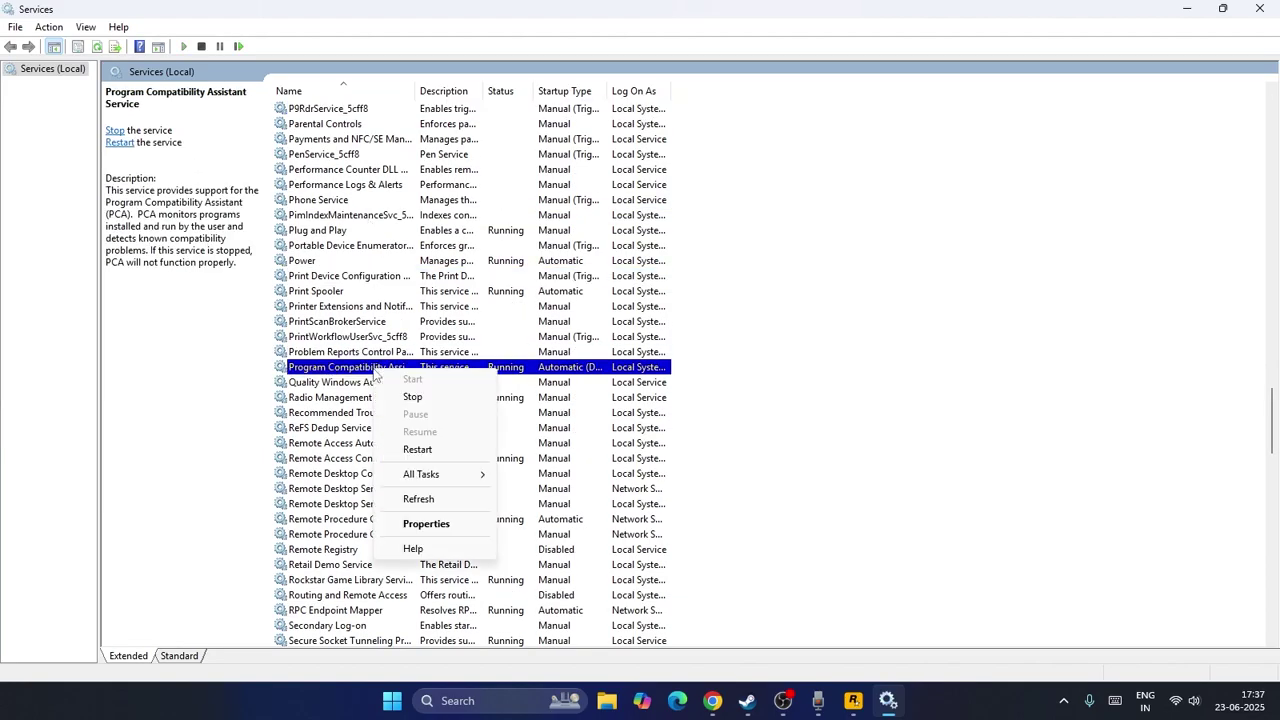
{"action": "left_click", "coordinate": [430, 522]}
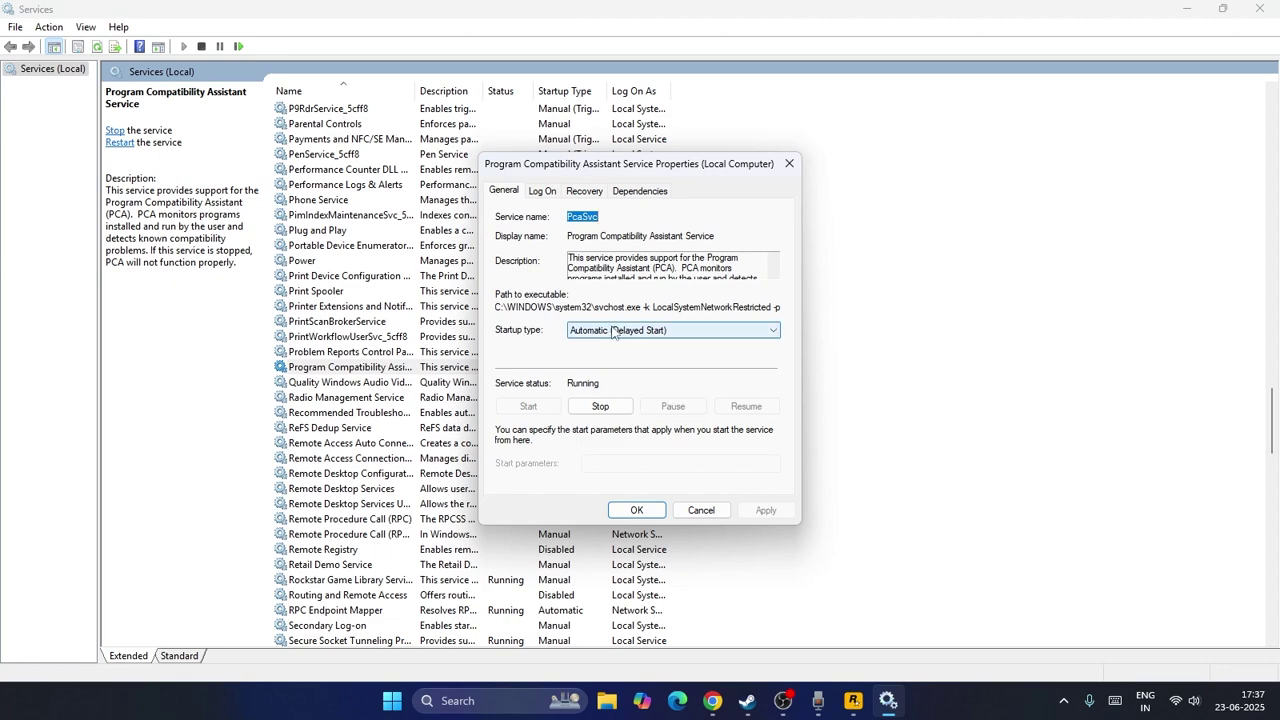
{"action": "left_click", "coordinate": [605, 330]}
{"action": "left_click", "coordinate": [612, 347]}
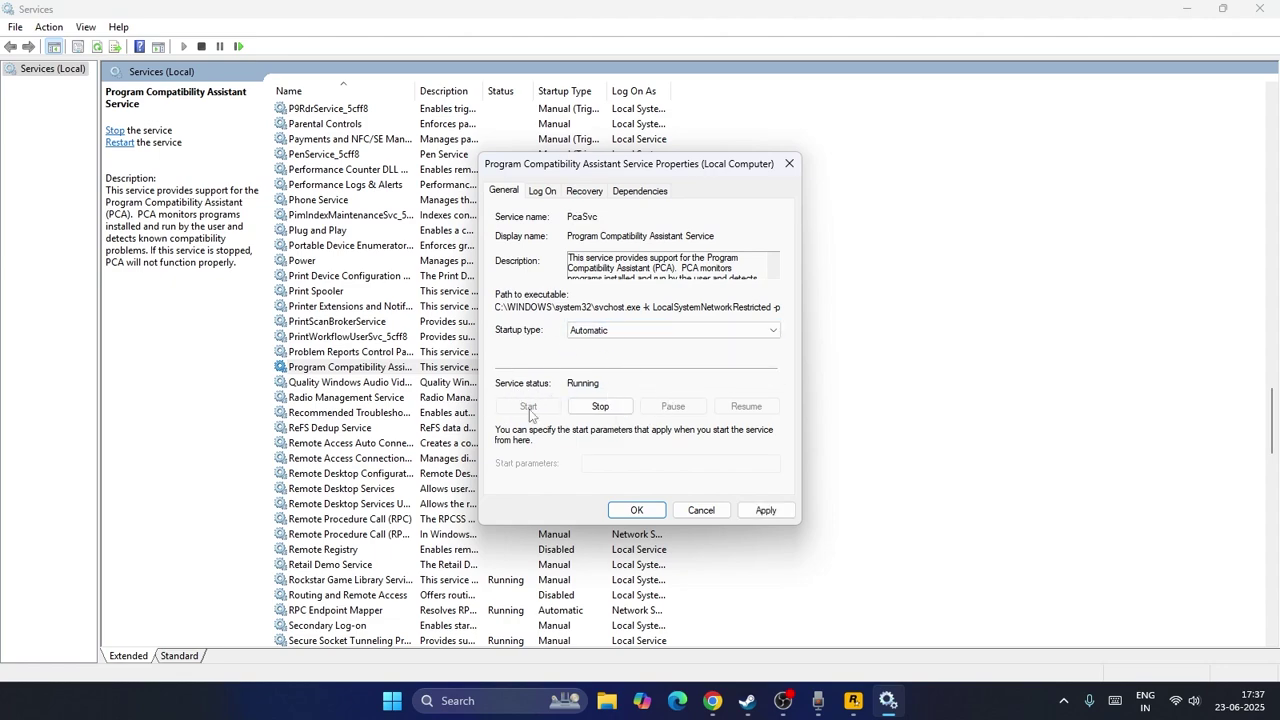
{"action": "left_click", "coordinate": [766, 510]}
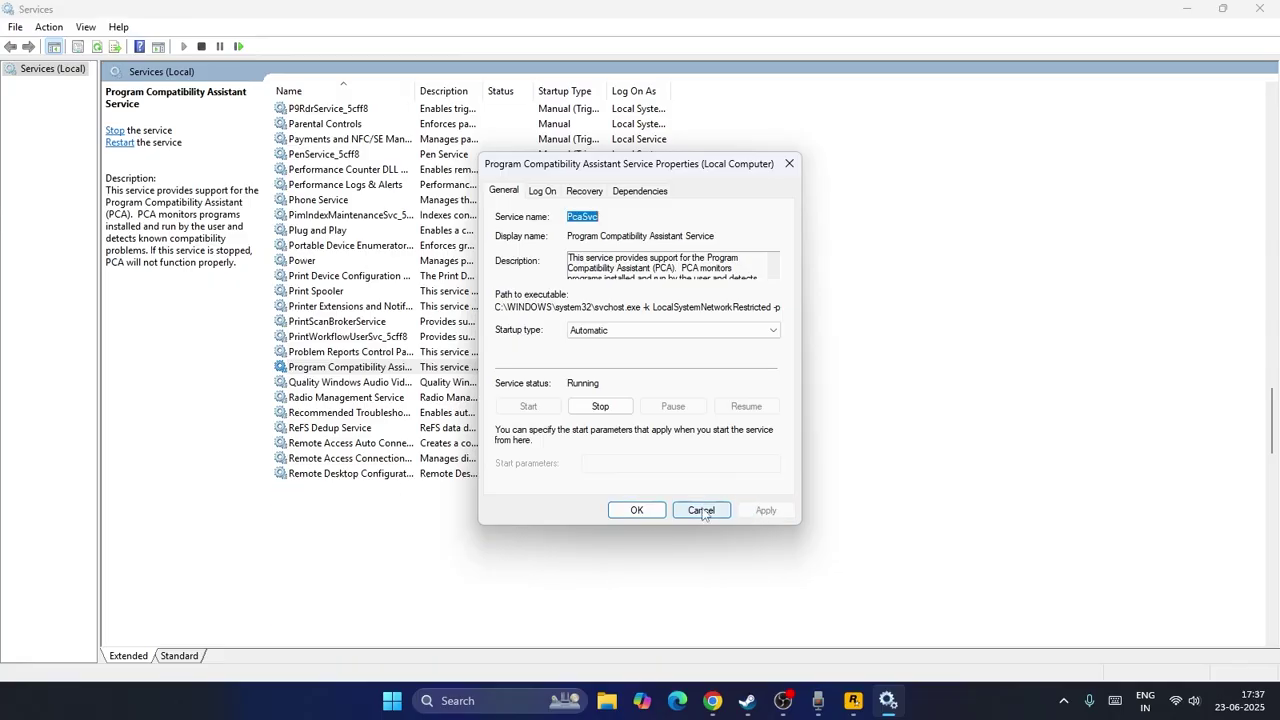
{"action": "left_click", "coordinate": [637, 510]}
Restart the Program Compatibility Assistant Service and close the Services console.
{"action": "right_click", "coordinate": [538, 371]}
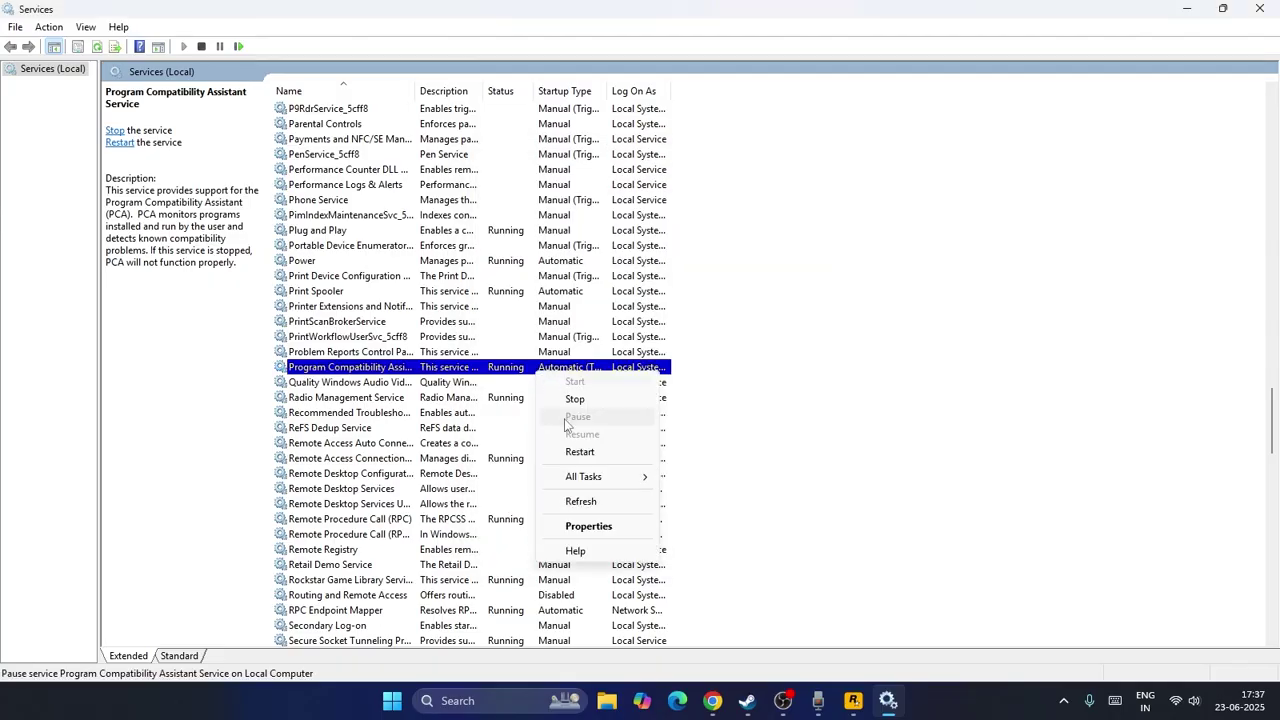
{"action": "left_click", "coordinate": [573, 453]}
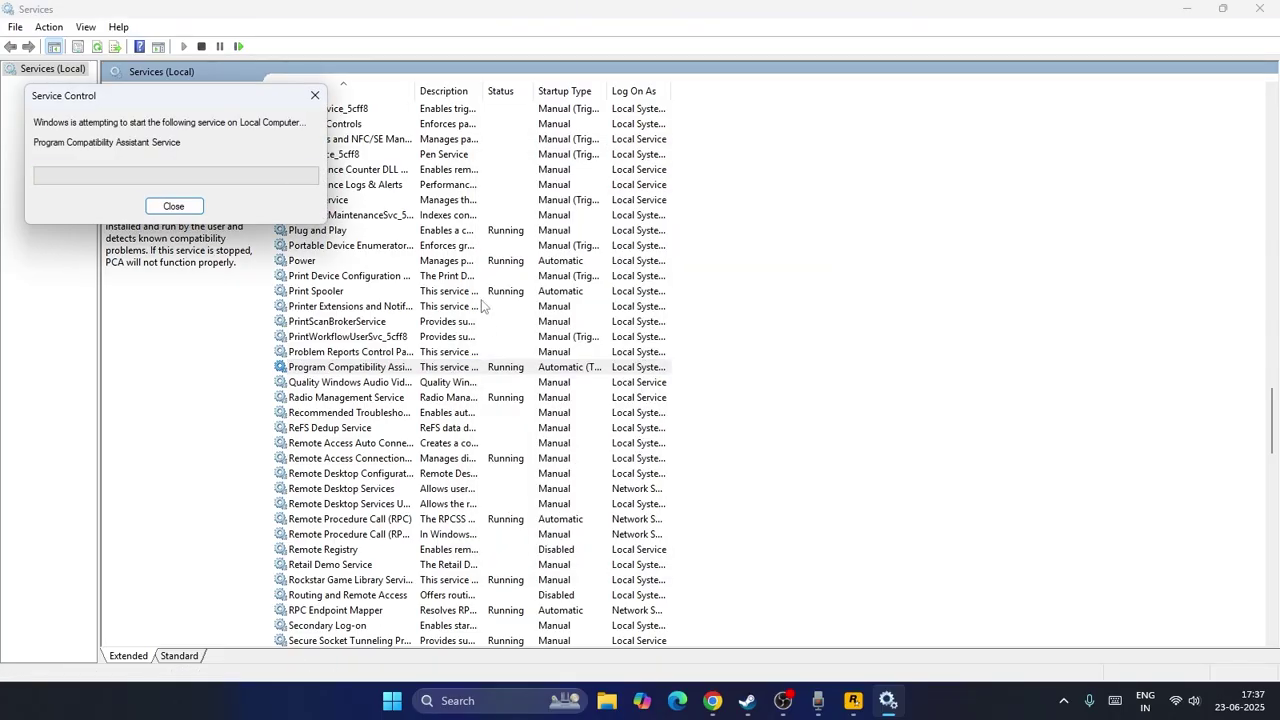
{"action": "left_click", "coordinate": [1259, 8]}
Switch to Steam to view the Grand Theft Auto V Enhanced library page, and minimize the window.
{"action": "left_click", "coordinate": [765, 700]}
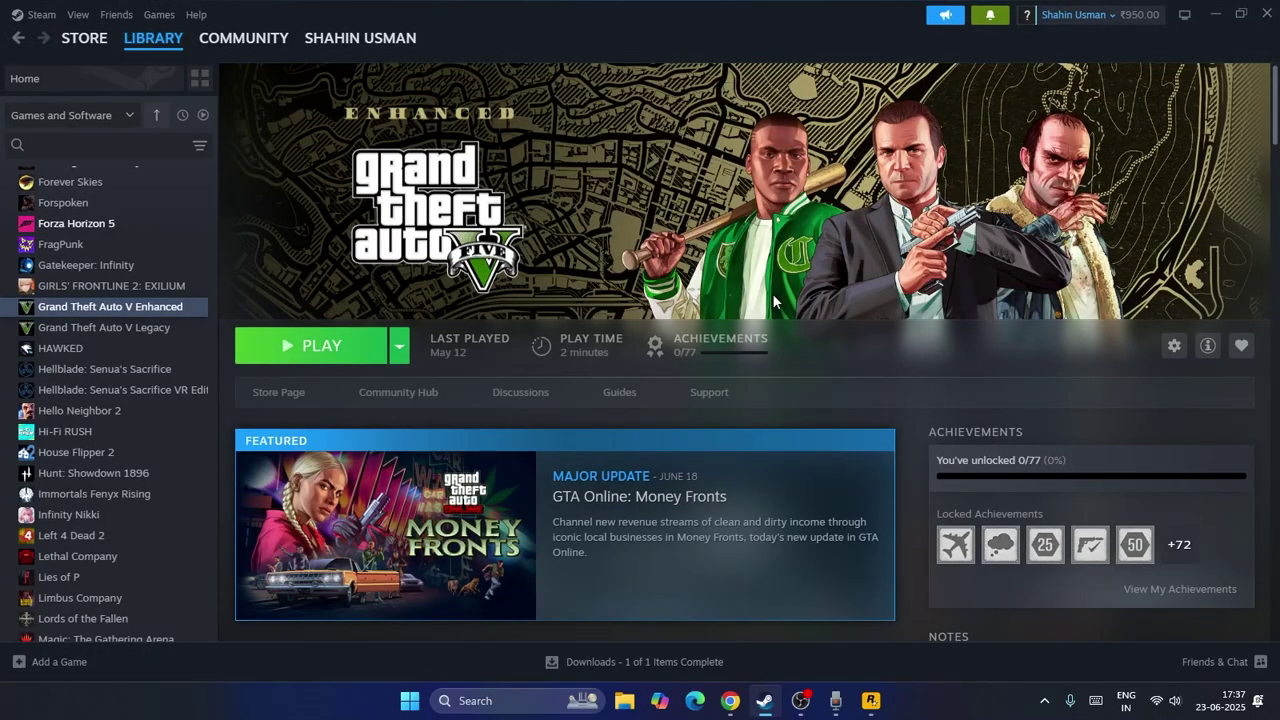
{"action": "left_click", "coordinate": [1215, 14]}
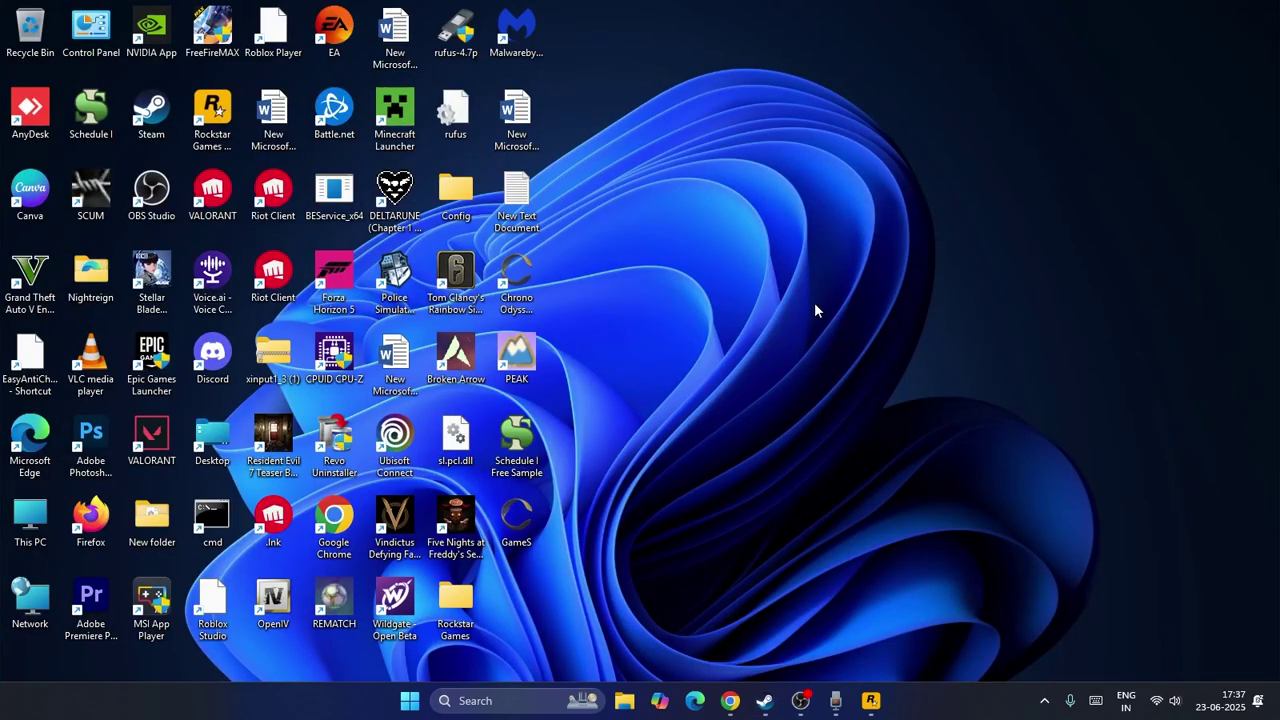